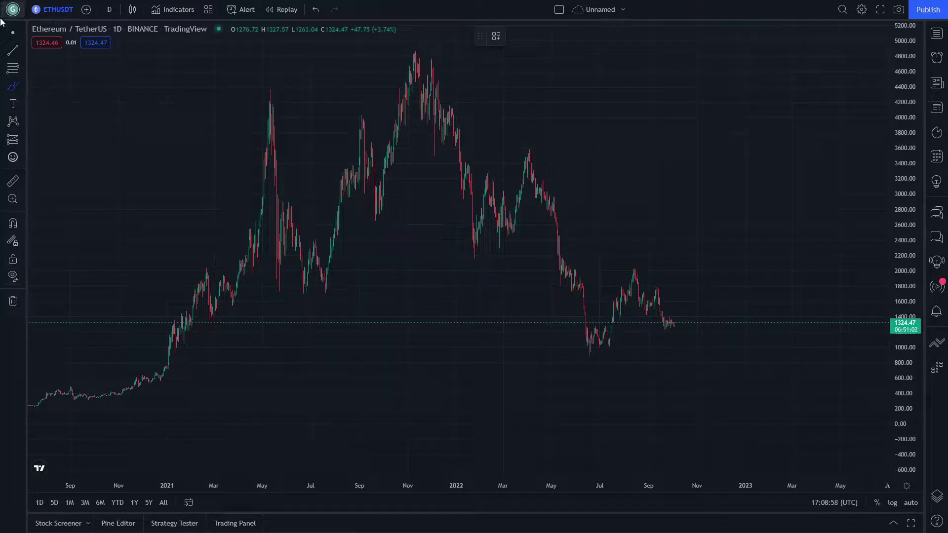
# Step: Draw a bracket with the Brush tool just beside the latest ETHUSDT candles, spanning about 1750 down to 1200
pyautogui.click(13, 31)
pyautogui.moveTo(443, 192); pyautogui.dragTo(231, 239)
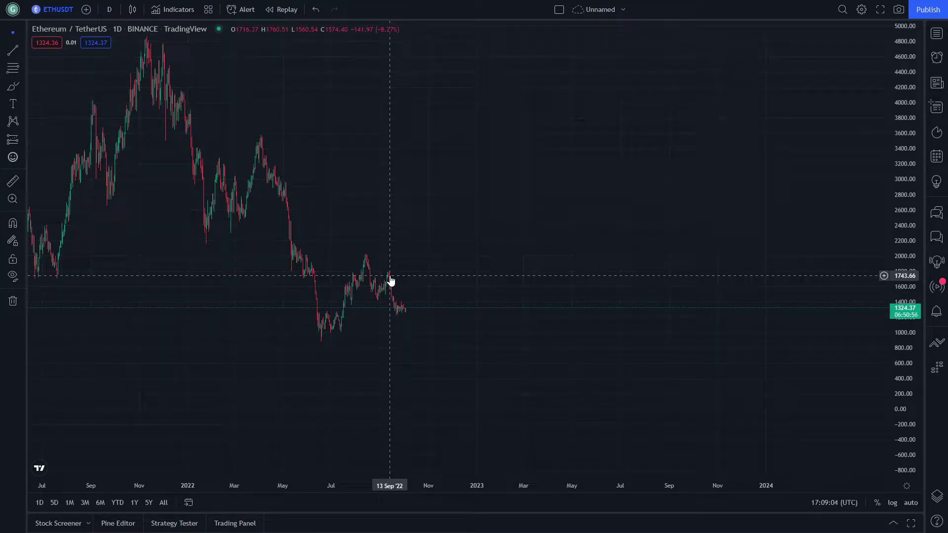
pyautogui.moveTo(396, 277); pyautogui.dragTo(397, 278)
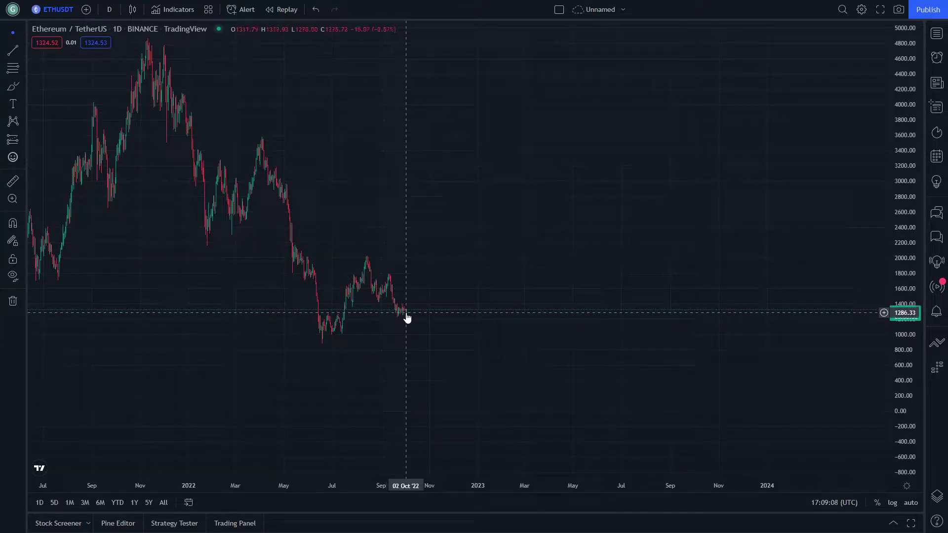
pyautogui.moveTo(422, 314)
pyautogui.mouseDown()
pyautogui.moveTo(495, 311)
pyautogui.moveTo(436, 313)
pyautogui.mouseUp()
pyautogui.click(10, 84)
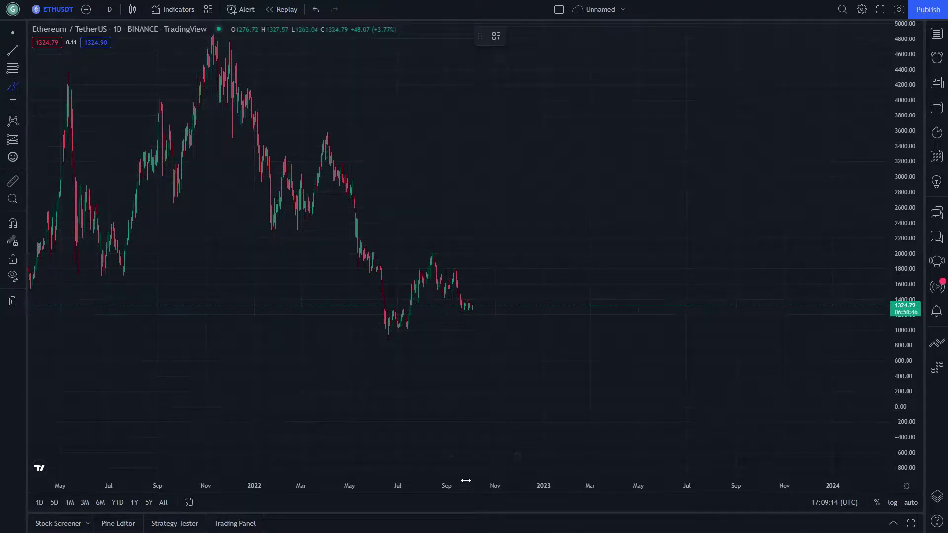
pyautogui.moveTo(469, 273)
pyautogui.mouseDown()
pyautogui.moveTo(491, 274)
pyautogui.moveTo(489, 305)
pyautogui.mouseUp()
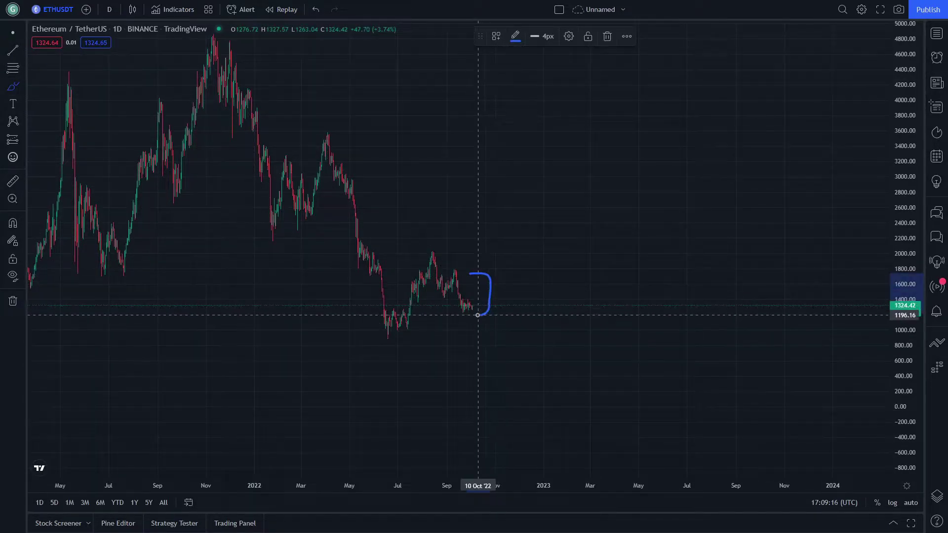
# Step: Draw a nearly horizontal trend line near the 1000 level, from about November 2020 to 17 Nov '22
pyautogui.moveTo(420, 138)
pyautogui.mouseDown()
pyautogui.moveTo(618, 191)
pyautogui.moveTo(603, 144)
pyautogui.moveTo(607, 184)
pyautogui.mouseUp()
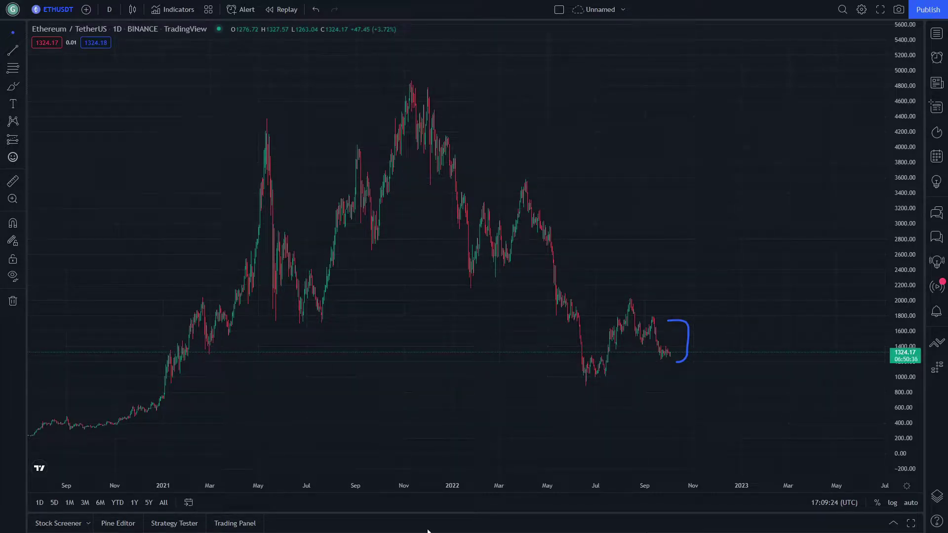
pyautogui.click(22, 33)
pyautogui.click(49, 53)
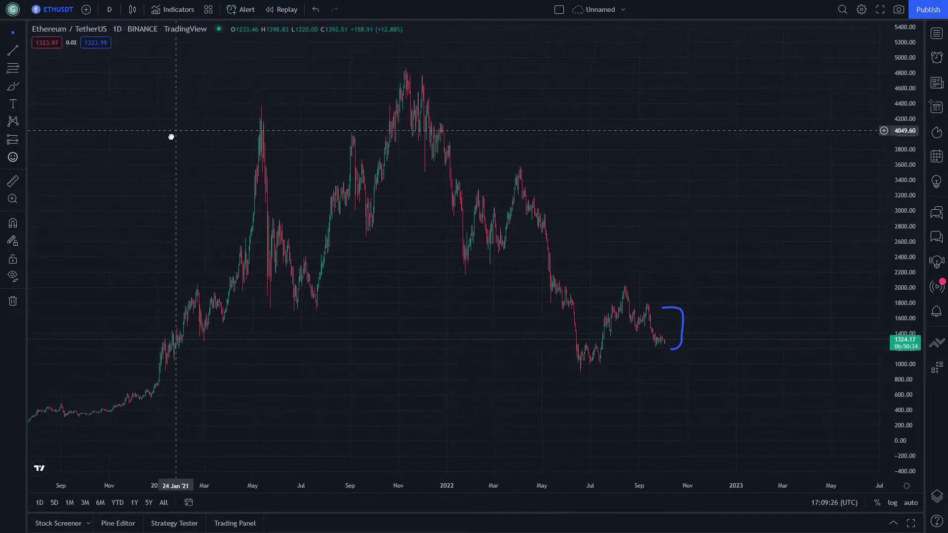
pyautogui.moveTo(448, 346); pyautogui.dragTo(447, 380)
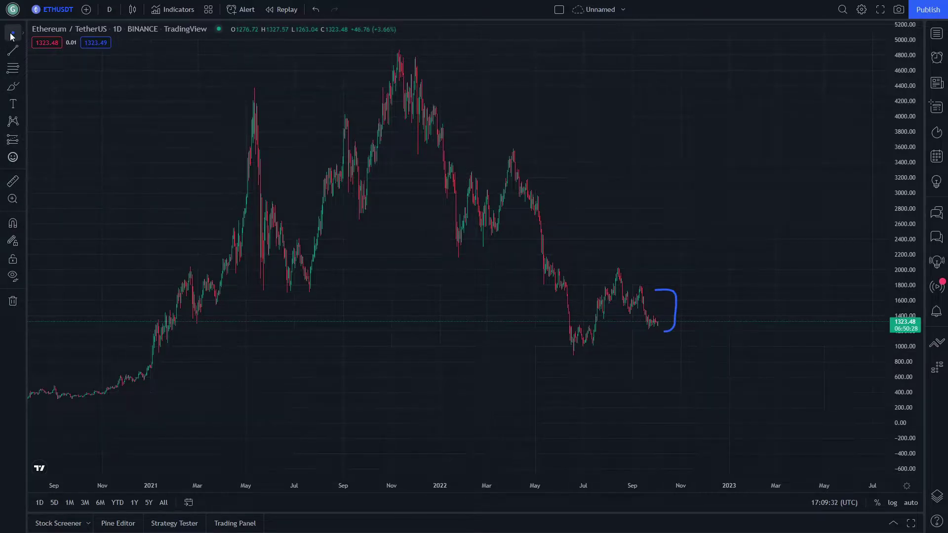
pyautogui.click(12, 51)
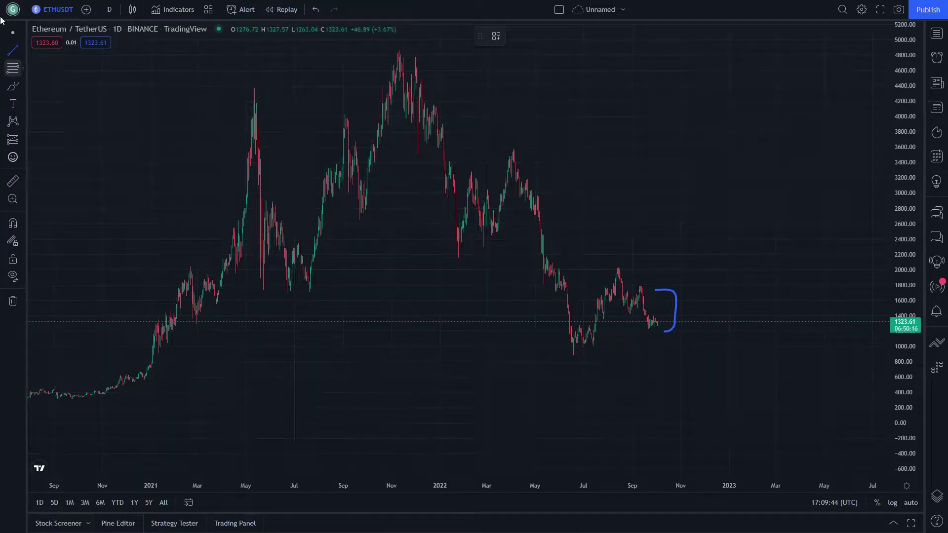
pyautogui.moveTo(353, 173)
pyautogui.mouseDown()
pyautogui.moveTo(364, 169)
pyautogui.moveTo(346, 182)
pyautogui.moveTo(369, 179)
pyautogui.mouseUp()
pyautogui.click(13, 68)
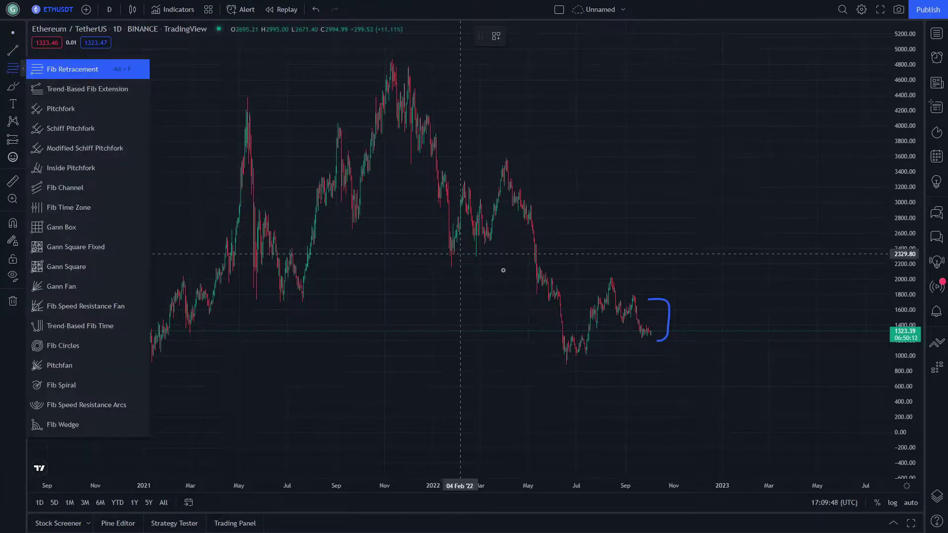
pyautogui.click(13, 50)
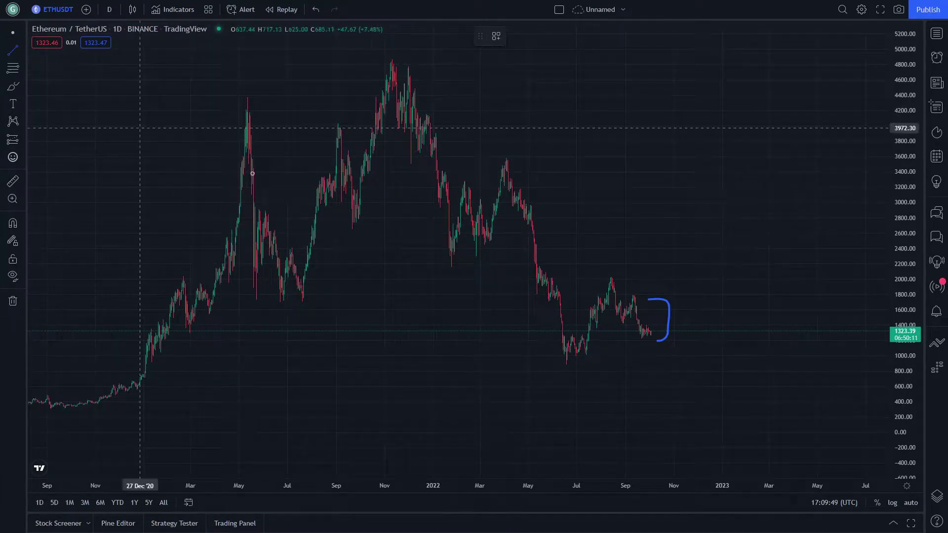
pyautogui.click(687, 358)
pyautogui.click(94, 340)
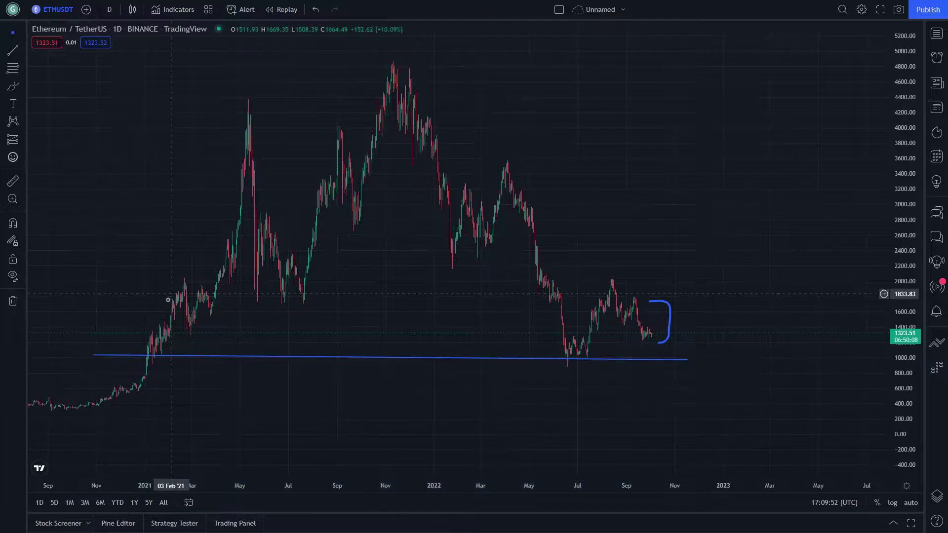
# Step: Move the brush bracket away from the latest candles into the empty area at about 3100 to 3600
pyautogui.moveTo(170, 352); pyautogui.dragTo(16, 294)
pyautogui.moveTo(526, 309); pyautogui.dragTo(662, 140)
pyautogui.moveTo(387, 176); pyautogui.dragTo(577, 178)
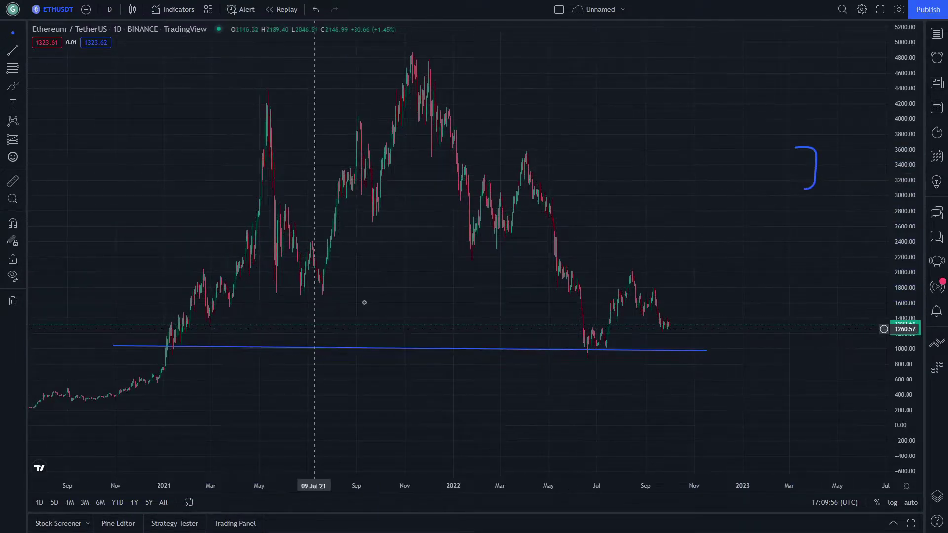
# Step: Circle the January 2021 and June–July 2022 price areas on the trend line with the Brush tool
pyautogui.moveTo(363, 302); pyautogui.dragTo(344, 286)
pyautogui.click(13, 87)
pyautogui.moveTo(153, 337)
pyautogui.mouseDown()
pyautogui.moveTo(144, 334)
pyautogui.moveTo(167, 356)
pyautogui.moveTo(140, 321)
pyautogui.mouseUp()
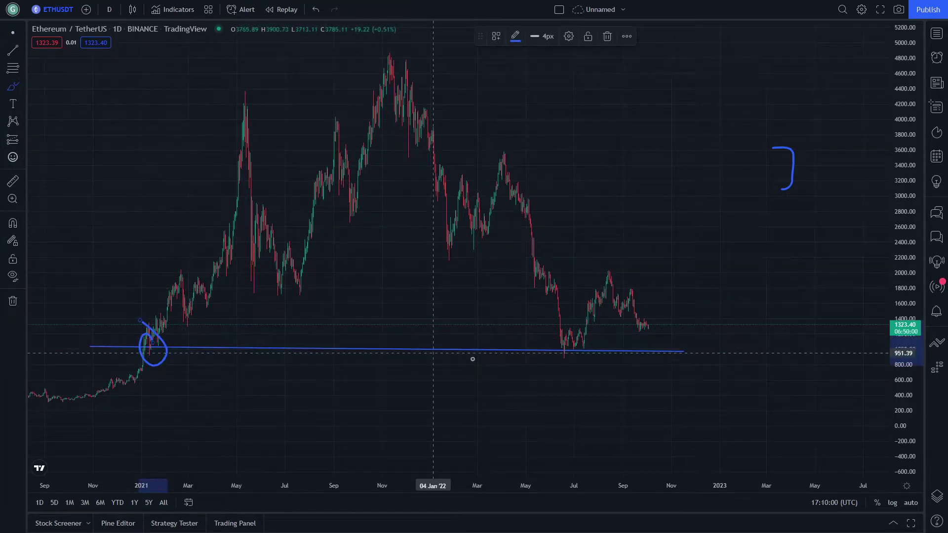
pyautogui.moveTo(587, 341); pyautogui.dragTo(590, 344)
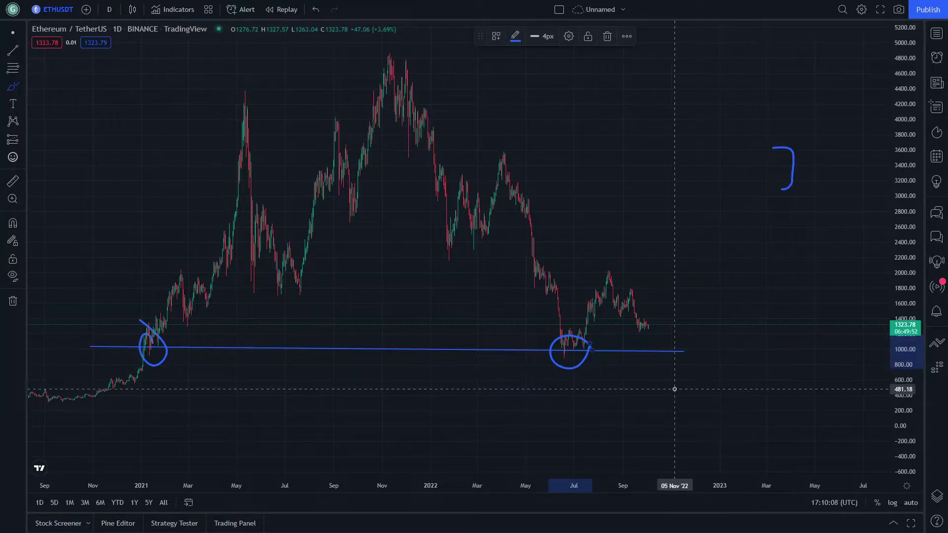
# Step: Draw a second trend line below the first, from about 558 on 29 Nov '20 to about 500 on 07 Dec '22
pyautogui.click(13, 50)
pyautogui.click(700, 387)
pyautogui.click(115, 384)
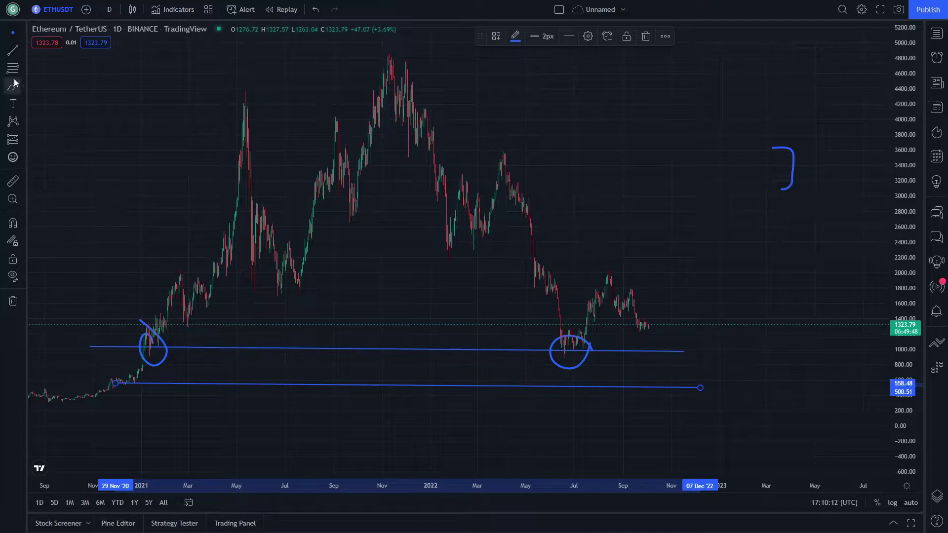
# Step: Place a Fib Retracement from 4609.98 on 23 May '22 to 519.83 at the lower trend line in June 2021
pyautogui.click(13, 68)
pyautogui.click(543, 73)
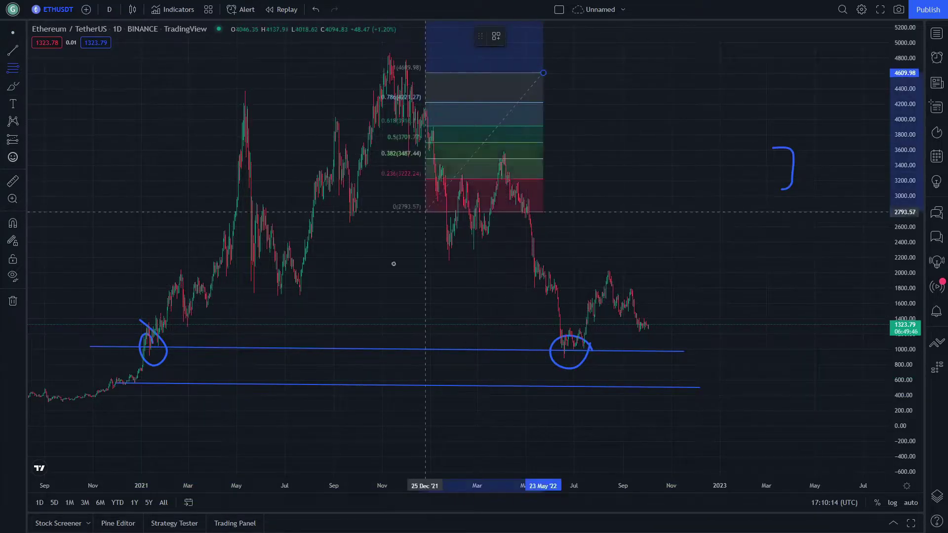
pyautogui.click(281, 387)
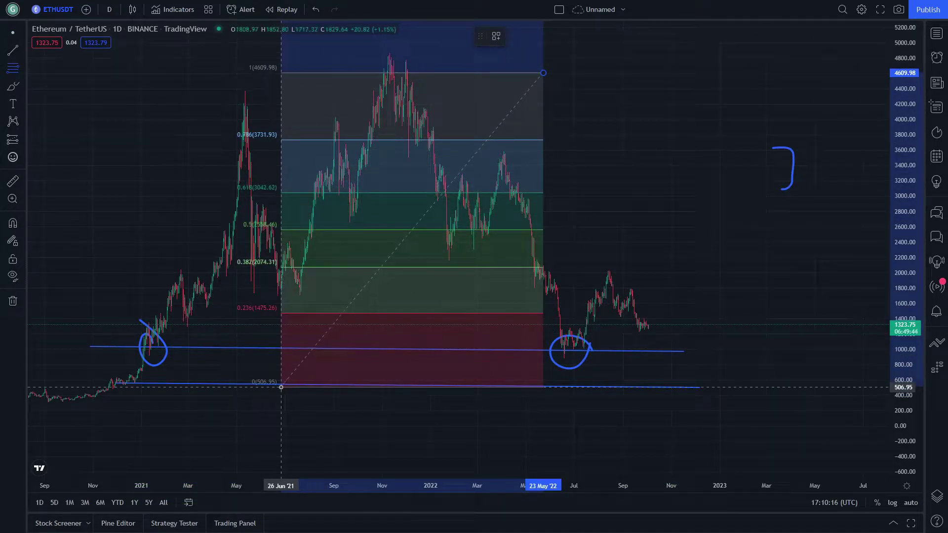
pyautogui.doubleClick(280, 387)
pyautogui.click(141, 386)
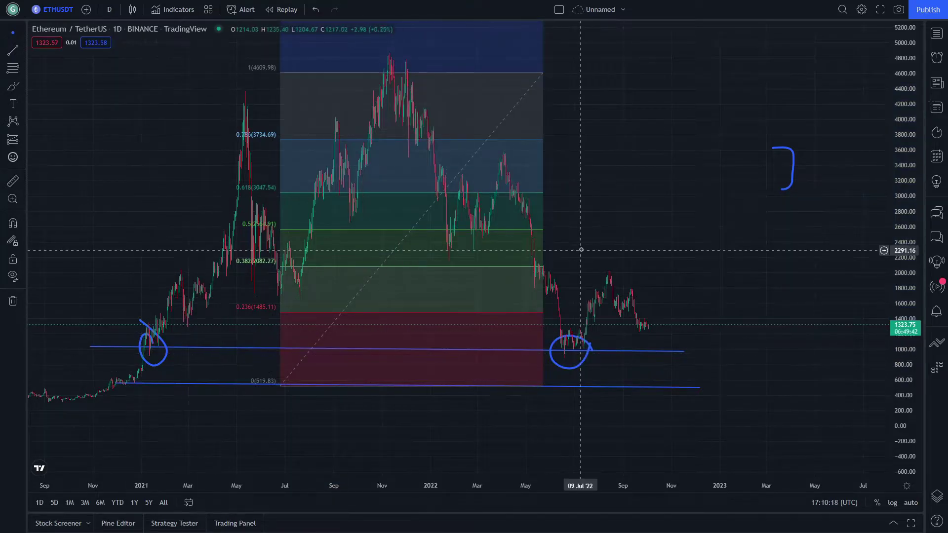
# Step: Shift the whole Fib Retracement down so it spans 4353.23 to 263.09
pyautogui.moveTo(595, 217); pyautogui.dragTo(670, 51)
pyautogui.moveTo(667, 163); pyautogui.dragTo(700, 84)
pyautogui.click(502, 312)
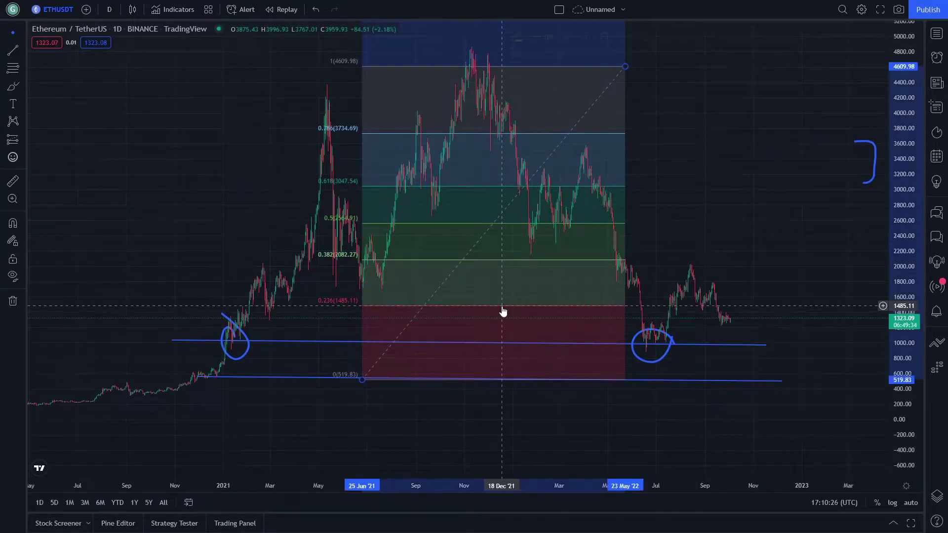
pyautogui.moveTo(502, 312); pyautogui.dragTo(500, 326)
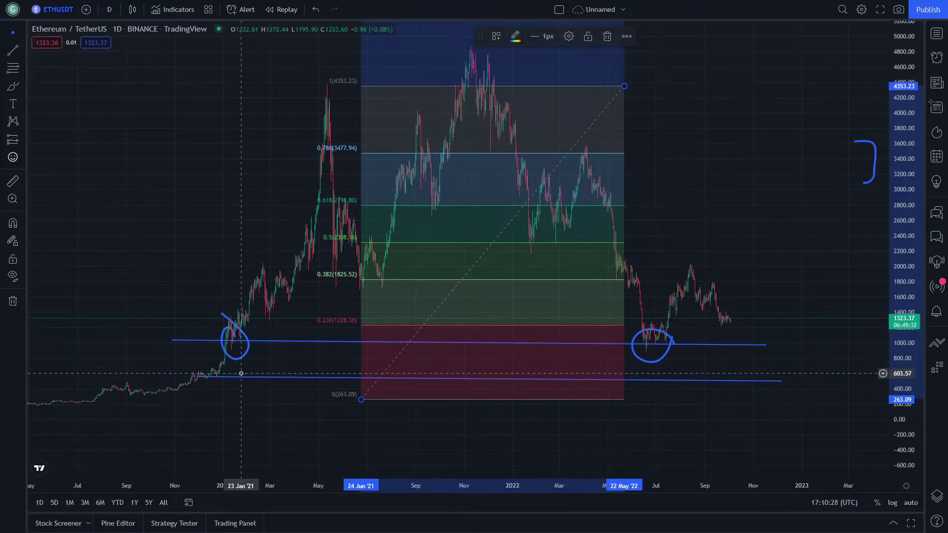
# Step: Move the lower trend line to the retracement's 0 level, spanning 24 Jul '20 to 01 Aug '22, and circle its starting area
pyautogui.moveTo(243, 382); pyautogui.dragTo(140, 398)
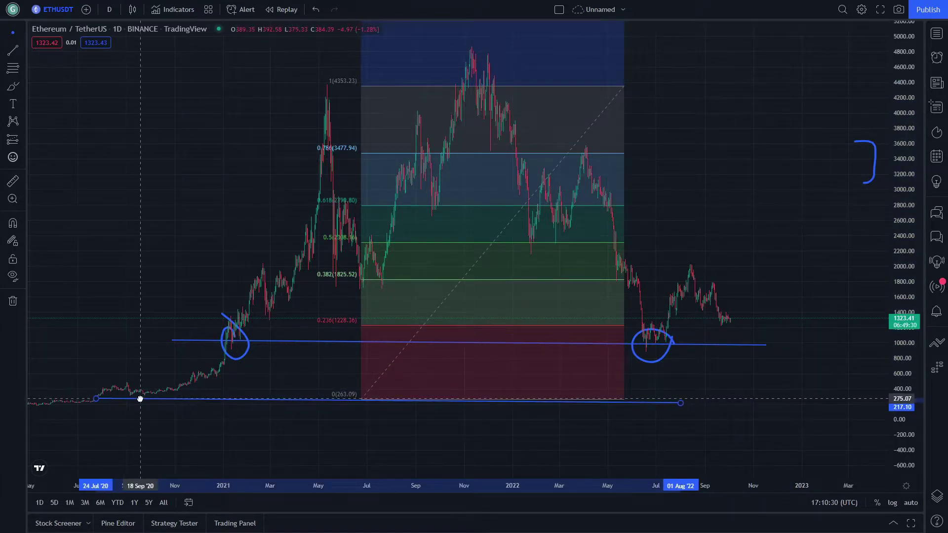
pyautogui.moveTo(215, 424); pyautogui.dragTo(293, 416)
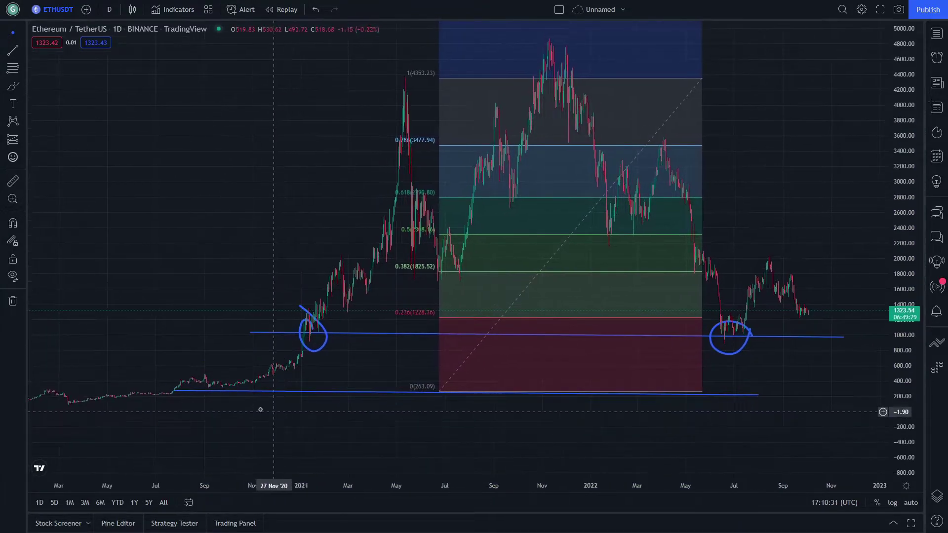
pyautogui.click(11, 89)
pyautogui.moveTo(188, 381)
pyautogui.mouseDown()
pyautogui.moveTo(174, 407)
pyautogui.moveTo(190, 381)
pyautogui.mouseUp()
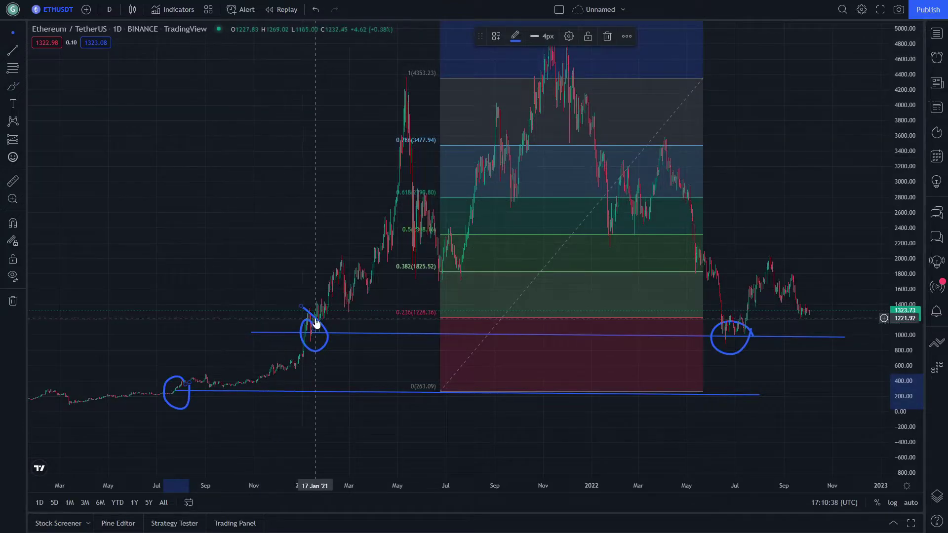
# Step: Delete the circle at January 2021 and redraw a rounder brush circle around the candles just above the upper trend line
pyautogui.press('Delete')
pyautogui.click(11, 84)
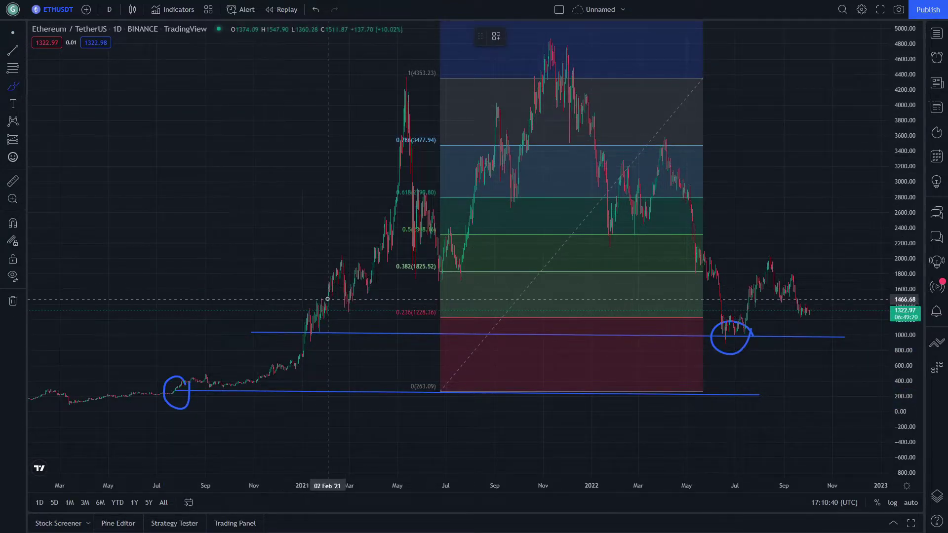
pyautogui.moveTo(325, 298); pyautogui.dragTo(322, 302)
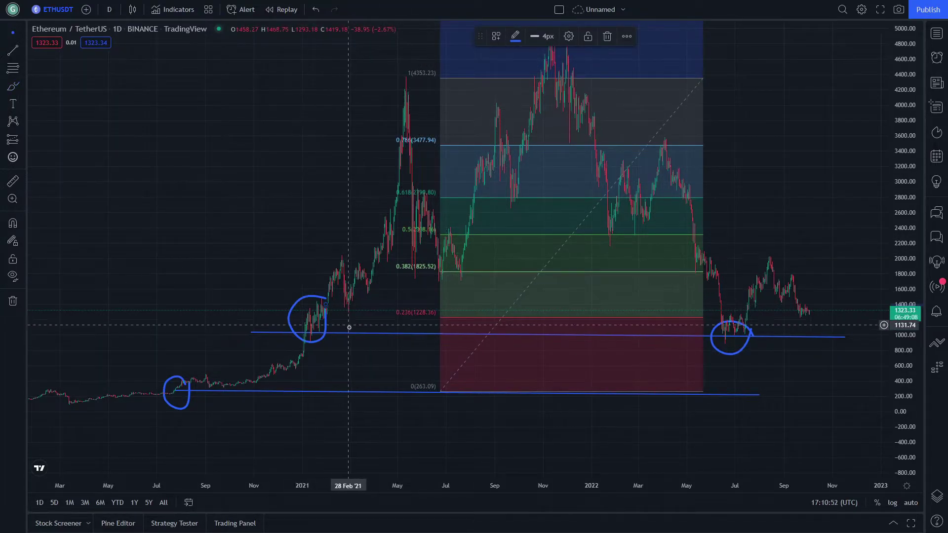
# Step: Raise the upper trend line to run from about 1357 to 1293, and circle the March 2021 low and the latest candles on it
pyautogui.moveTo(353, 338); pyautogui.dragTo(214, 342)
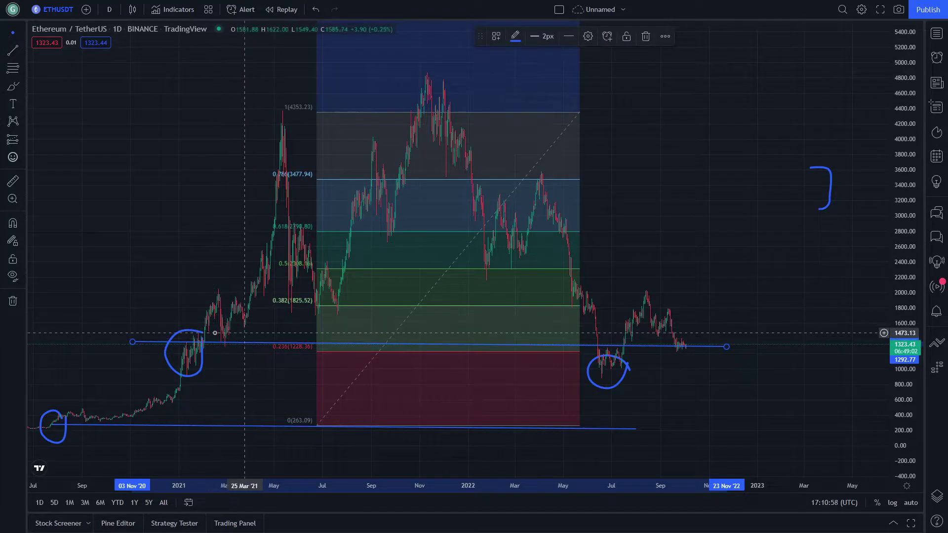
pyautogui.click(10, 87)
pyautogui.moveTo(236, 326); pyautogui.dragTo(226, 326)
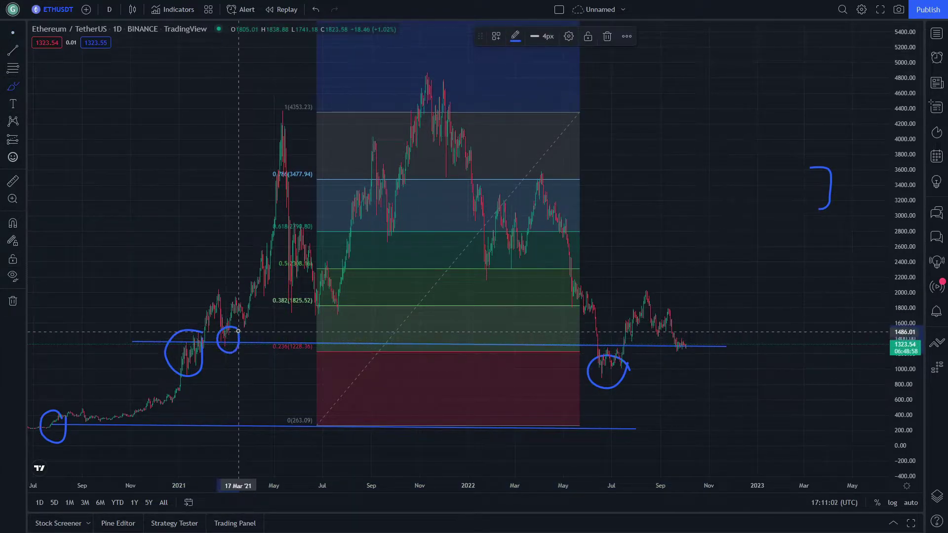
pyautogui.moveTo(697, 340); pyautogui.dragTo(672, 336)
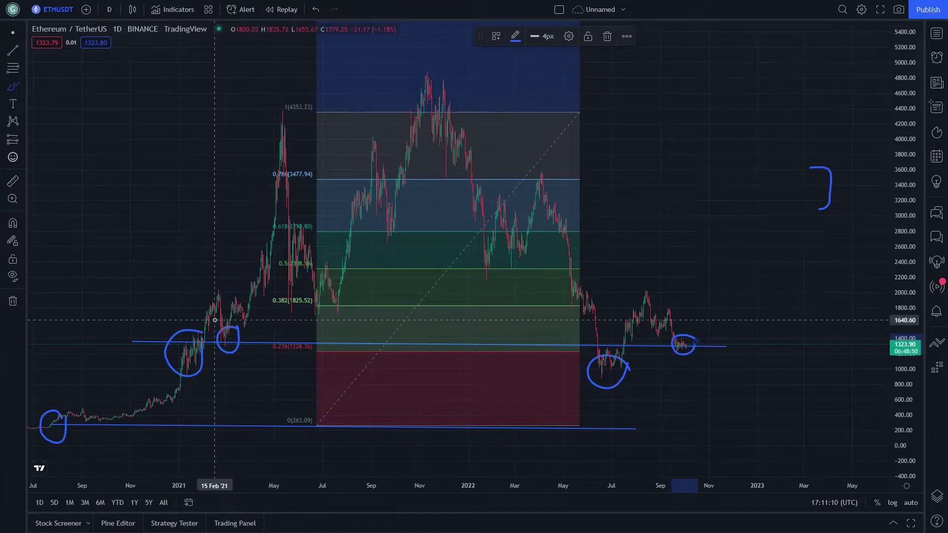
# Step: Draw upward brush arrows above the circled March 2021 low and above the circled latest candles
pyautogui.moveTo(215, 320)
pyautogui.mouseDown()
pyautogui.moveTo(237, 284)
pyautogui.moveTo(242, 296)
pyautogui.mouseUp()
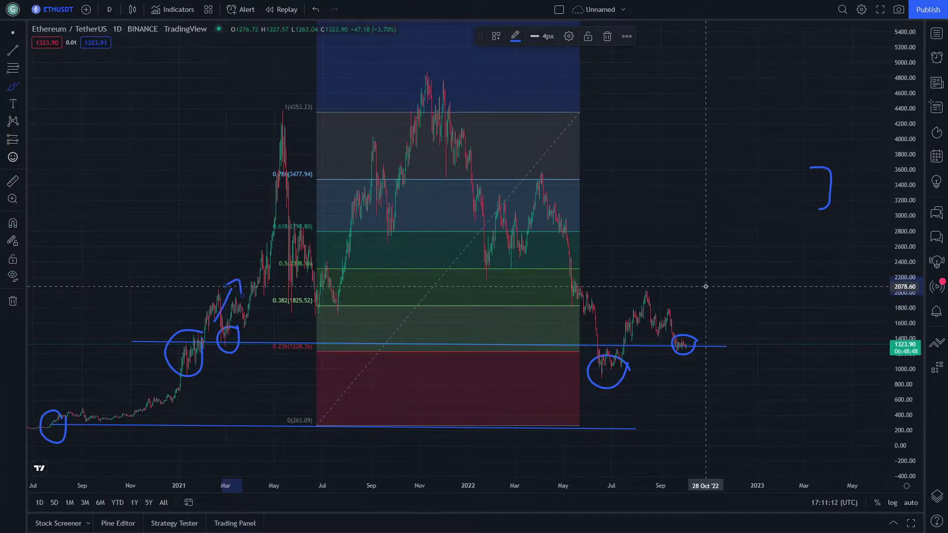
pyautogui.moveTo(687, 327)
pyautogui.mouseDown()
pyautogui.moveTo(703, 299)
pyautogui.moveTo(713, 295)
pyautogui.moveTo(714, 307)
pyautogui.mouseUp()
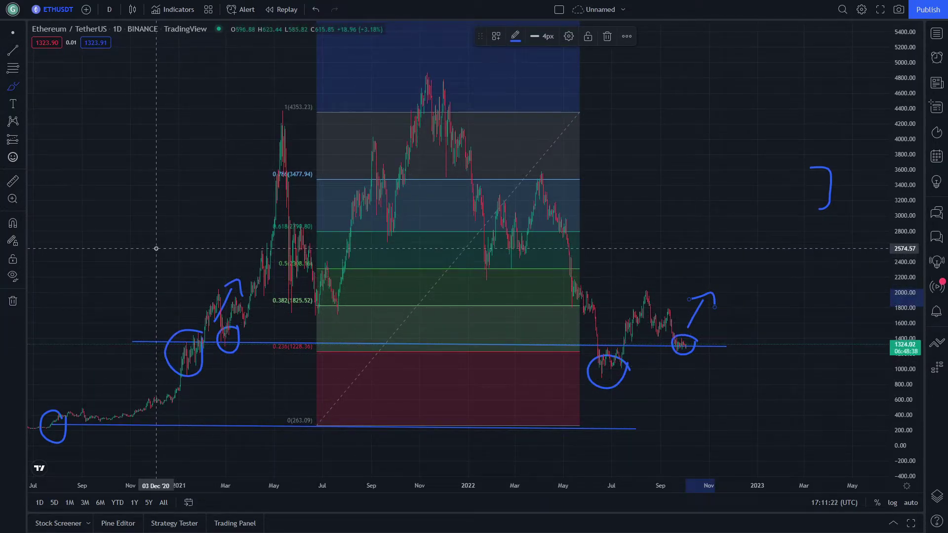
pyautogui.click(9, 37)
# Step: Circle the April–May 2021 price lows near the retracement's 0.382 level with the Brush tool
pyautogui.moveTo(133, 87); pyautogui.dragTo(84, 86)
pyautogui.moveTo(105, 144); pyautogui.dragTo(122, 146)
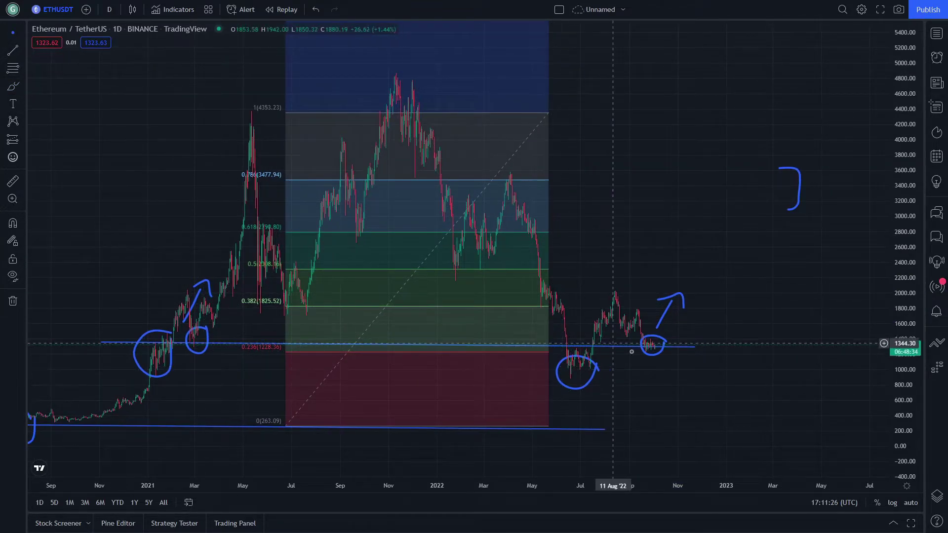
pyautogui.moveTo(638, 374)
pyautogui.mouseDown()
pyautogui.moveTo(670, 390)
pyautogui.moveTo(682, 377)
pyautogui.moveTo(642, 380)
pyautogui.mouseUp()
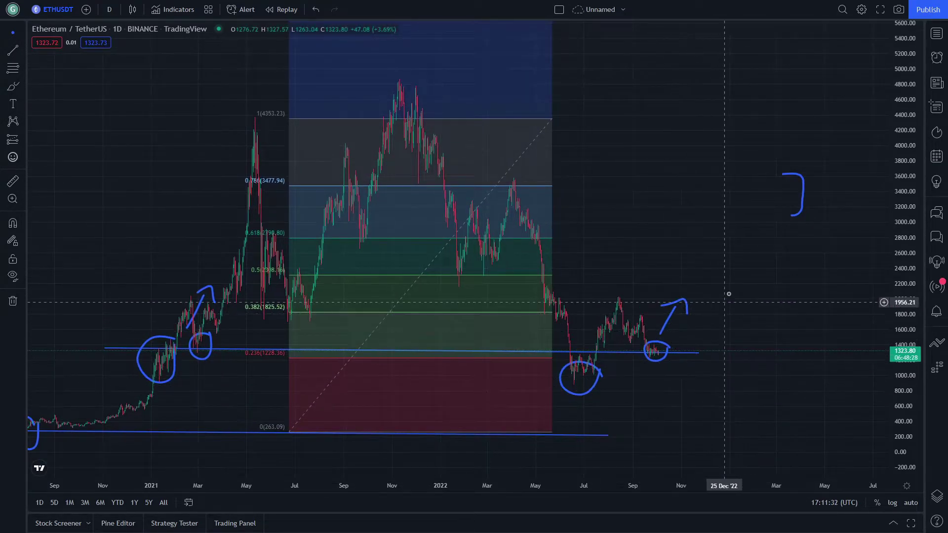
pyautogui.moveTo(592, 217); pyautogui.dragTo(655, 213)
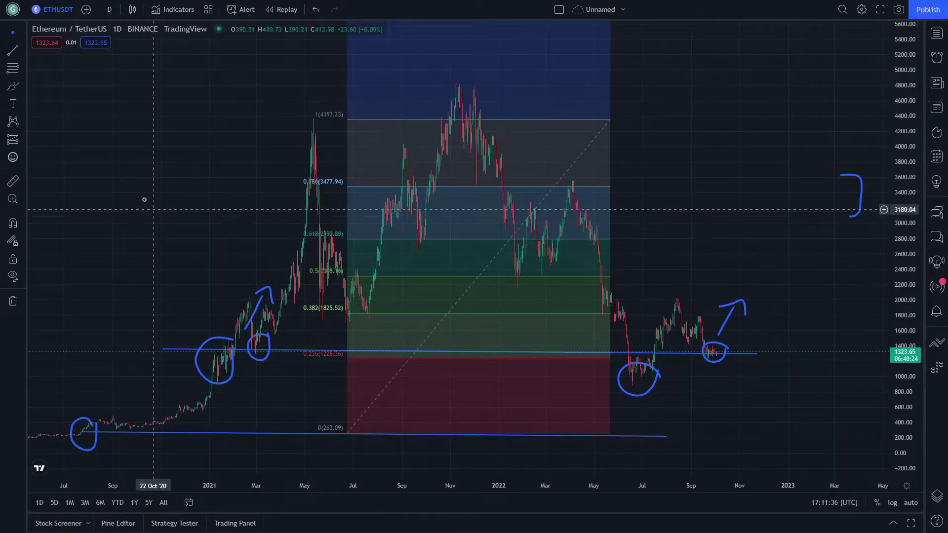
pyautogui.click(13, 87)
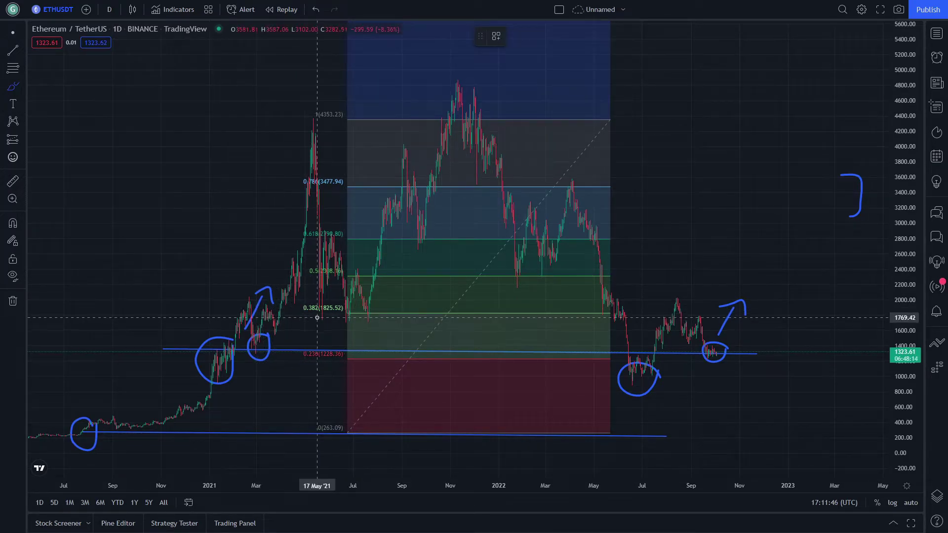
pyautogui.moveTo(325, 299); pyautogui.dragTo(315, 327)
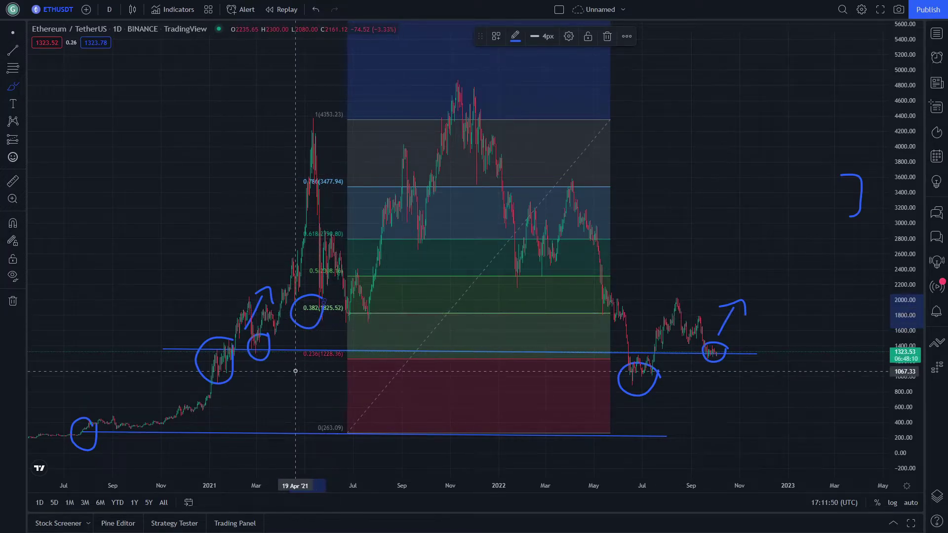
# Step: Nudge the circle at the 0.382 level slightly, and brush an arc under the June 2021 low and an underline below the 0.236 label
pyautogui.click(12, 33)
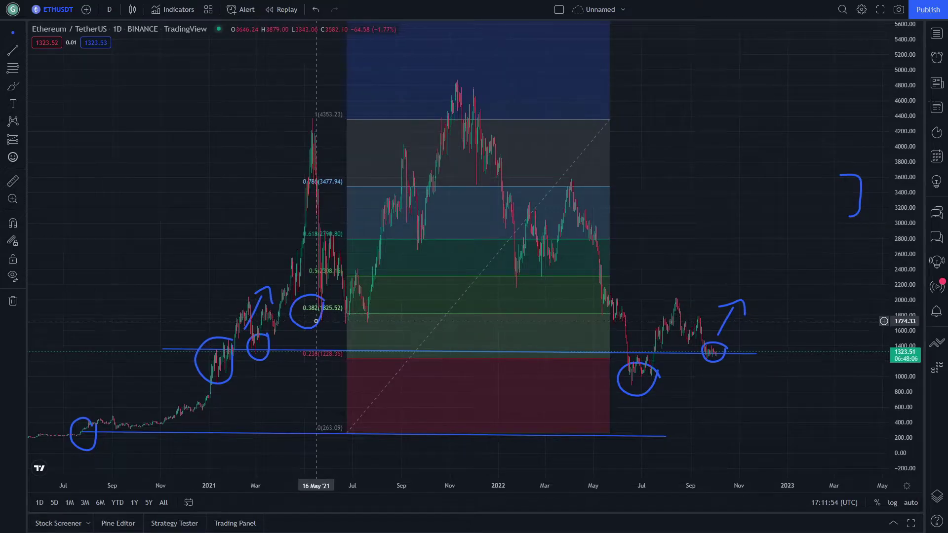
pyautogui.moveTo(314, 318); pyautogui.dragTo(313, 322)
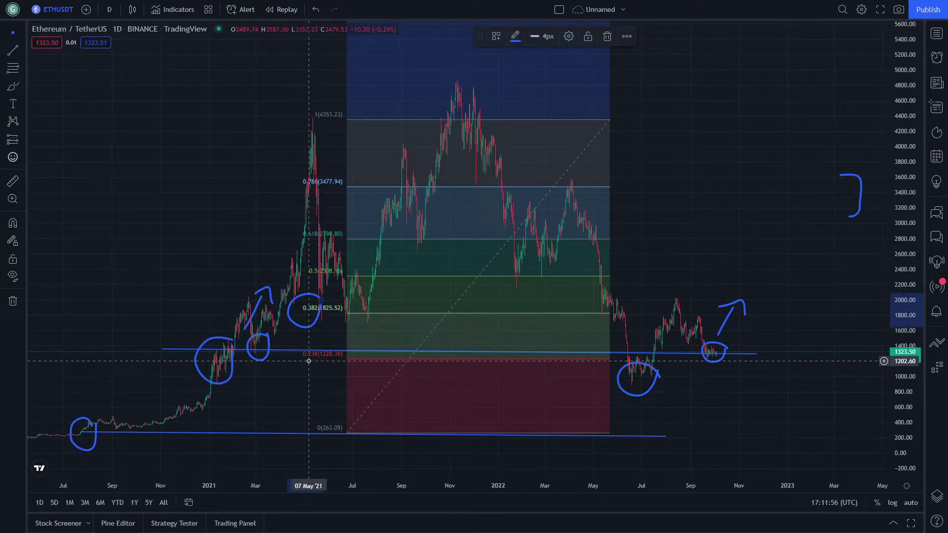
pyautogui.click(13, 87)
pyautogui.moveTo(316, 364)
pyautogui.mouseDown()
pyautogui.moveTo(303, 365)
pyautogui.moveTo(340, 332)
pyautogui.moveTo(337, 319)
pyautogui.mouseUp()
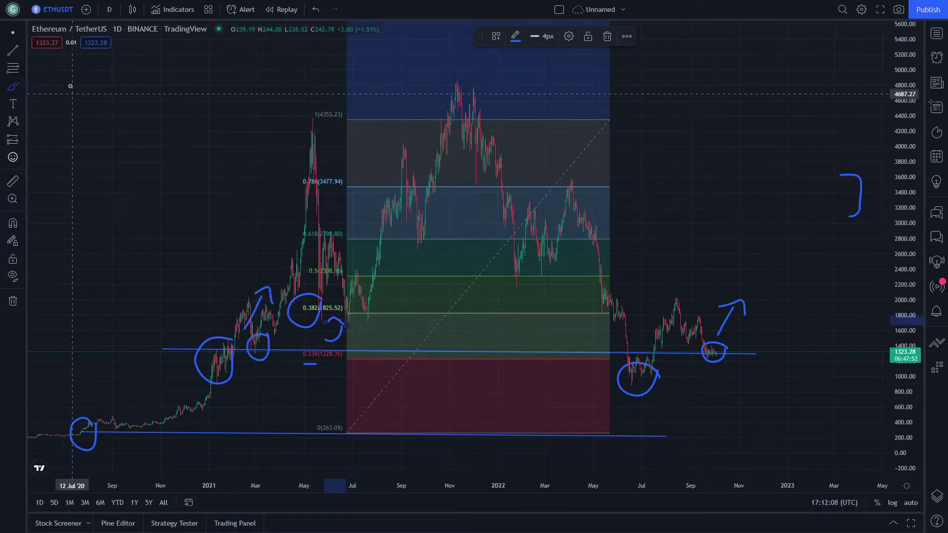
# Step: Handwrite the numbers 500, 600 and 700 one below another with the Brush tool in the empty area above the 2020 candles
pyautogui.click(14, 34)
pyautogui.moveTo(148, 109); pyautogui.dragTo(149, 165)
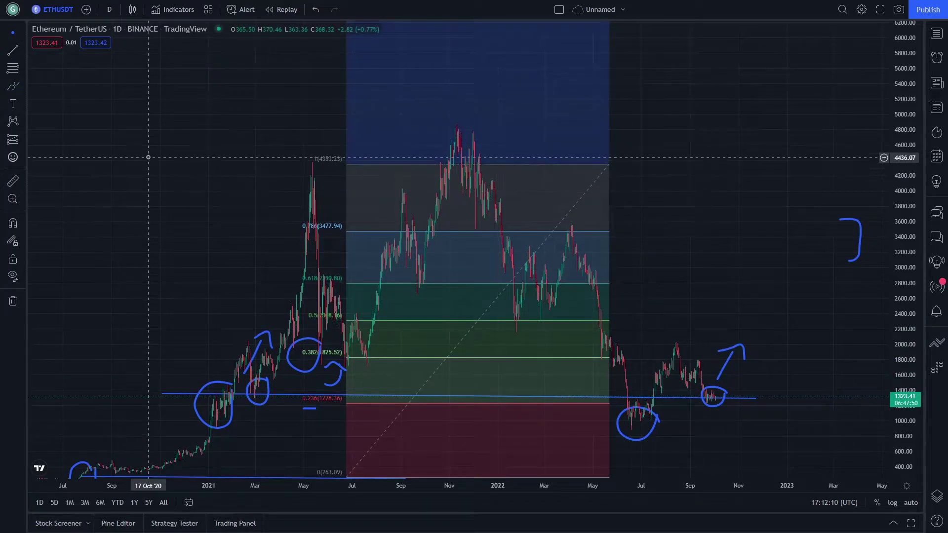
pyautogui.moveTo(183, 201); pyautogui.dragTo(179, 184)
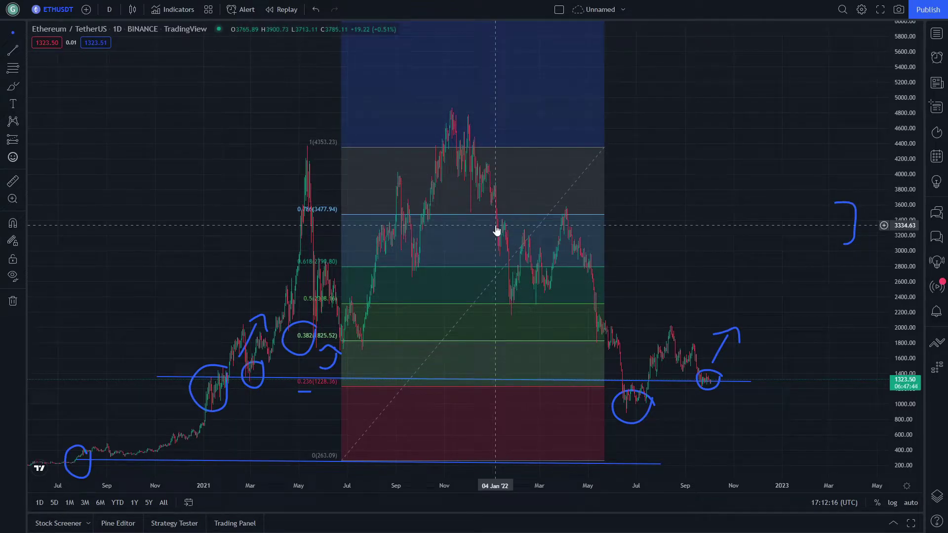
pyautogui.moveTo(147, 275); pyautogui.dragTo(164, 246)
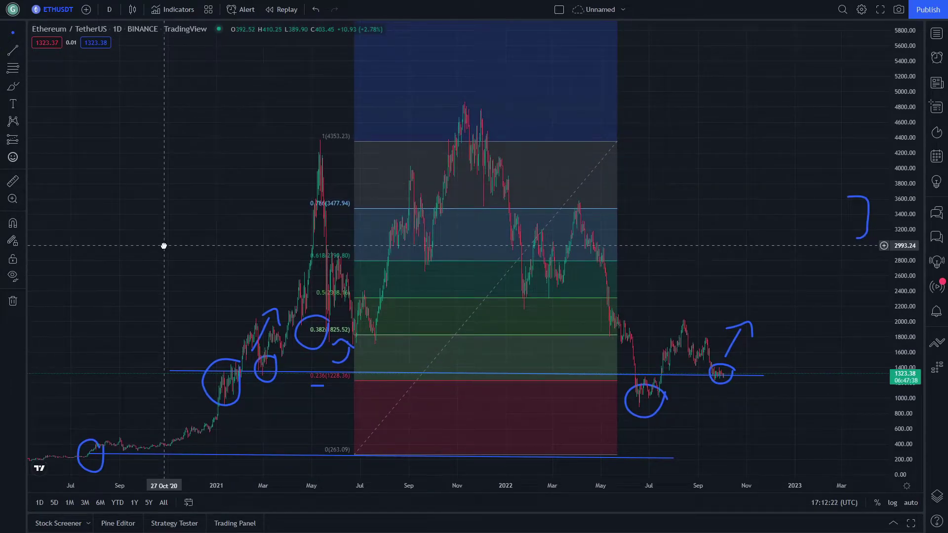
pyautogui.click(13, 87)
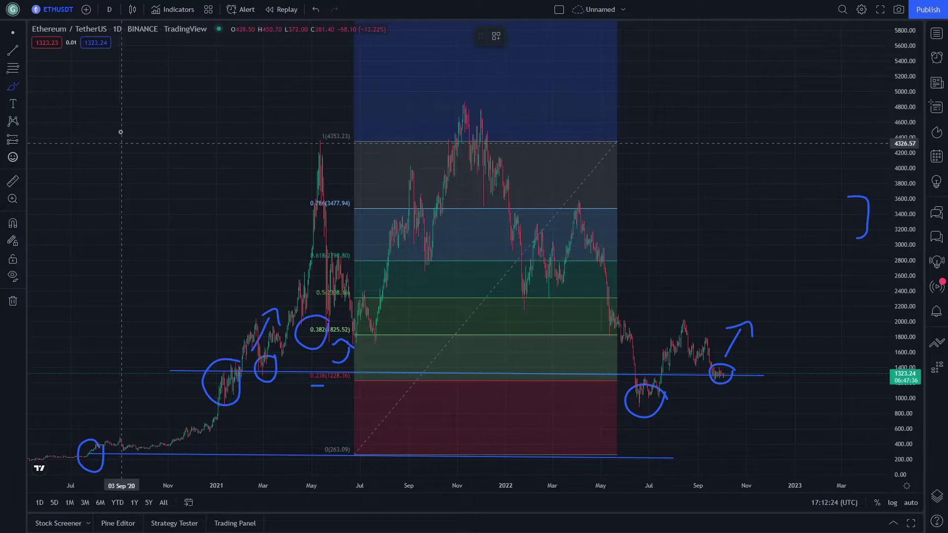
pyautogui.moveTo(127, 139)
pyautogui.mouseDown()
pyautogui.moveTo(99, 139)
pyautogui.moveTo(131, 203)
pyautogui.mouseUp()
pyautogui.moveTo(159, 165)
pyautogui.mouseDown()
pyautogui.moveTo(182, 180)
pyautogui.moveTo(171, 169)
pyautogui.moveTo(206, 171)
pyautogui.mouseUp()
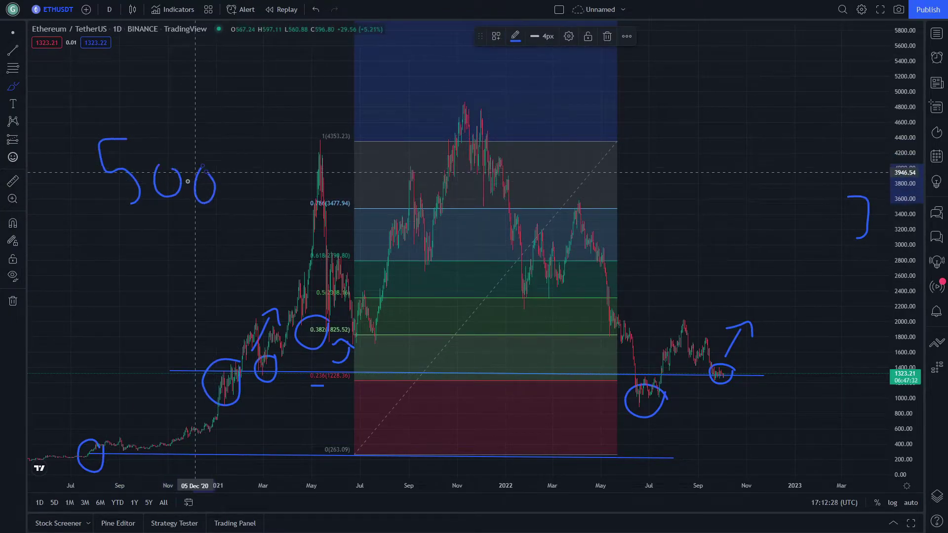
pyautogui.moveTo(129, 216)
pyautogui.mouseDown()
pyautogui.moveTo(127, 261)
pyautogui.moveTo(157, 267)
pyautogui.moveTo(178, 250)
pyautogui.mouseUp()
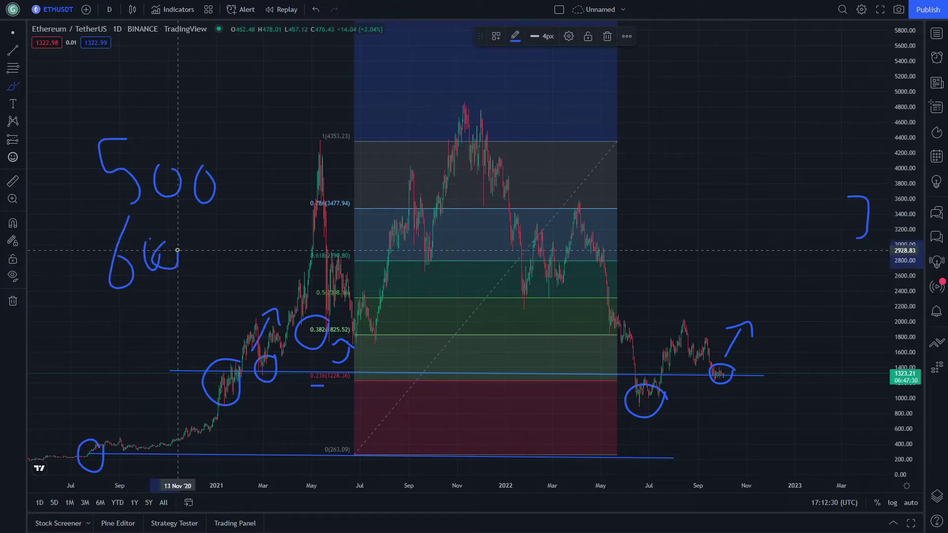
pyautogui.moveTo(122, 326); pyautogui.dragTo(117, 362)
pyautogui.moveTo(85, 326)
pyautogui.mouseDown()
pyautogui.moveTo(125, 369)
pyautogui.moveTo(140, 344)
pyautogui.moveTo(175, 326)
pyautogui.moveTo(195, 347)
pyautogui.moveTo(219, 324)
pyautogui.mouseUp()
pyautogui.click(163, 325)
# Step: Draw brush arrows pointing at the handwritten 500, 600 and 700, and handwrite 1000 between the two support lines near spring 2021
pyautogui.moveTo(68, 267); pyautogui.dragTo(69, 283)
pyautogui.moveTo(45, 193)
pyautogui.mouseDown()
pyautogui.moveTo(91, 190)
pyautogui.moveTo(86, 213)
pyautogui.mouseUp()
pyautogui.moveTo(40, 165); pyautogui.dragTo(86, 164)
pyautogui.moveTo(74, 159)
pyautogui.mouseDown()
pyautogui.moveTo(97, 163)
pyautogui.moveTo(79, 187)
pyautogui.mouseUp()
pyautogui.moveTo(40, 366)
pyautogui.mouseDown()
pyautogui.moveTo(87, 353)
pyautogui.moveTo(77, 385)
pyautogui.mouseUp()
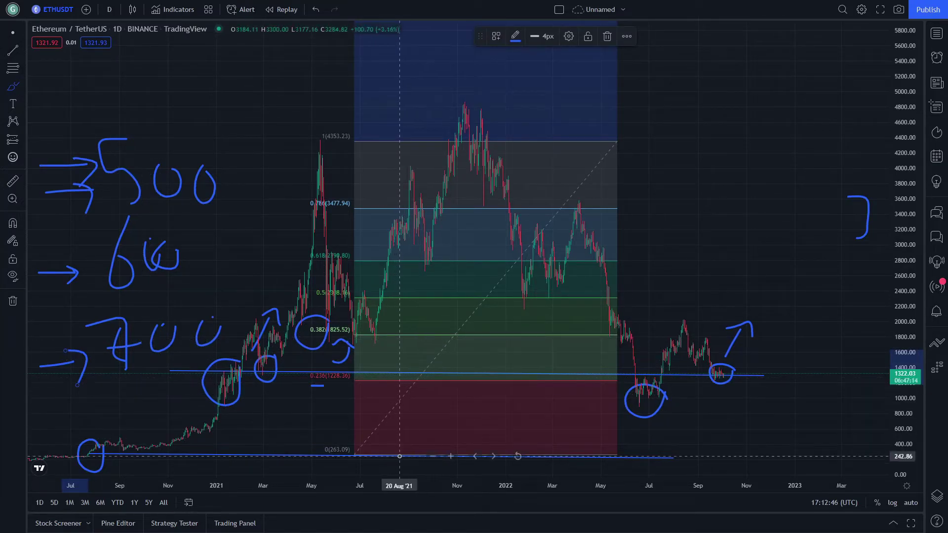
pyautogui.moveTo(261, 412)
pyautogui.mouseDown()
pyautogui.moveTo(262, 441)
pyautogui.moveTo(282, 419)
pyautogui.moveTo(296, 429)
pyautogui.moveTo(296, 415)
pyautogui.moveTo(321, 418)
pyautogui.mouseUp()
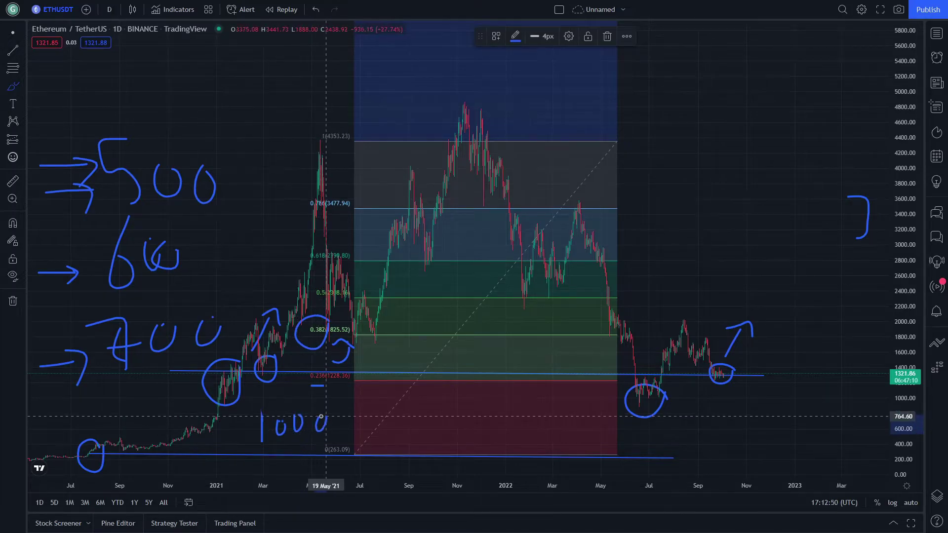
# Step: Draw a trend line from about 4339 in January 2022 to about 4372 in August 2023, and brush a circle on it at January 2023
pyautogui.click(13, 37)
pyautogui.moveTo(177, 106)
pyautogui.mouseDown()
pyautogui.moveTo(172, 115)
pyautogui.moveTo(199, 97)
pyautogui.moveTo(173, 131)
pyautogui.moveTo(109, 105)
pyautogui.mouseUp()
pyautogui.moveTo(188, 156); pyautogui.dragTo(154, 148)
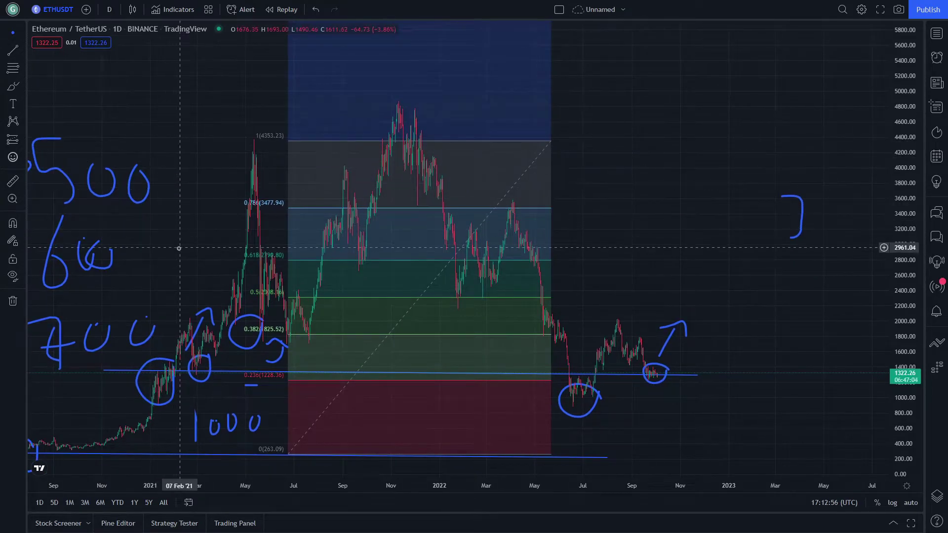
pyautogui.moveTo(168, 244); pyautogui.dragTo(89, 195)
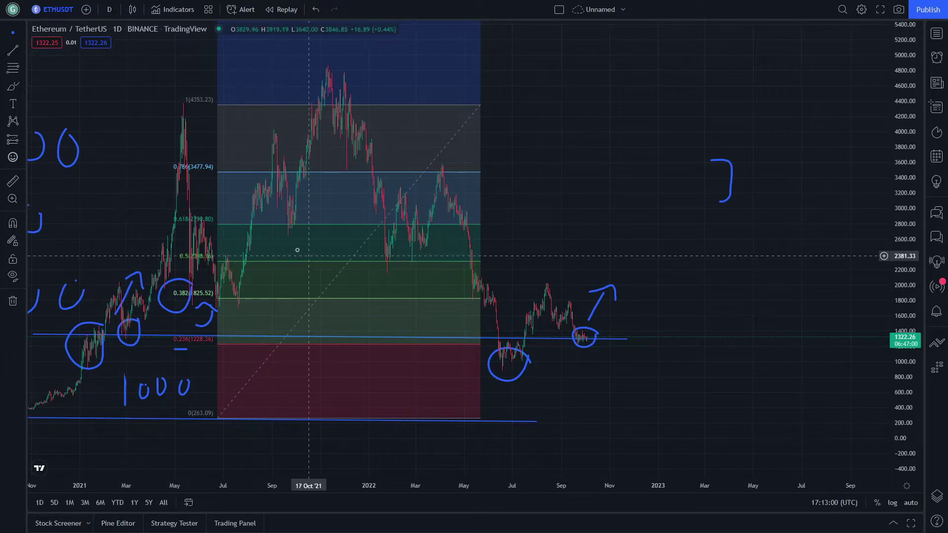
pyautogui.moveTo(557, 157); pyautogui.dragTo(558, 192)
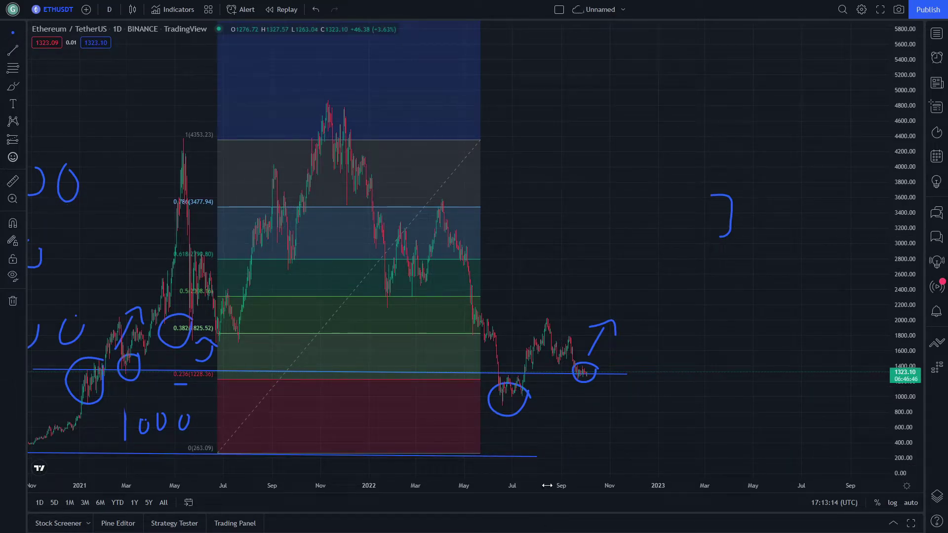
pyautogui.moveTo(560, 444); pyautogui.dragTo(502, 418)
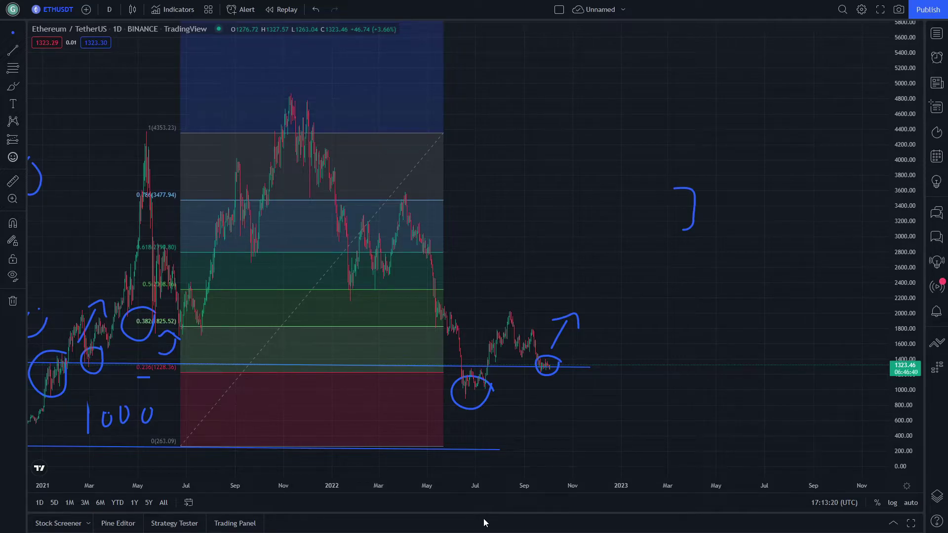
pyautogui.click(13, 86)
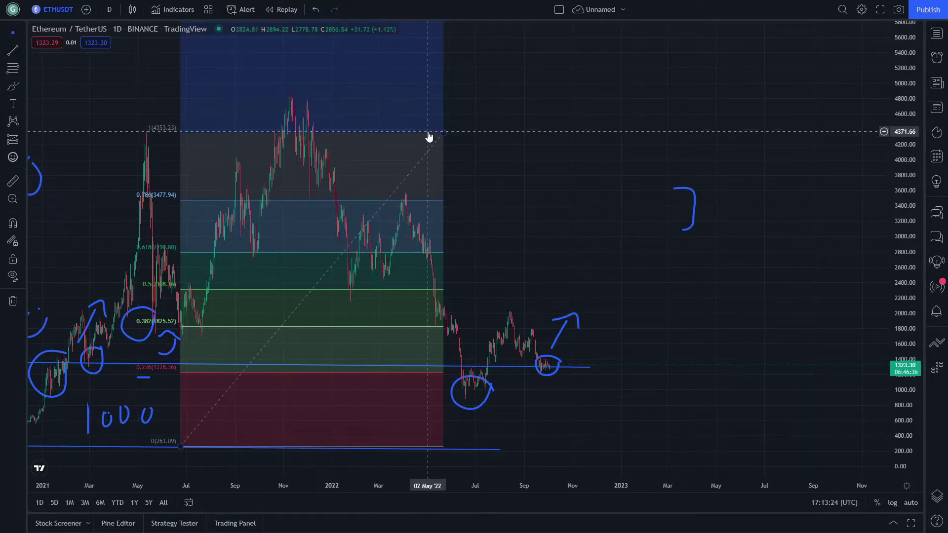
pyautogui.click(13, 51)
pyautogui.click(333, 134)
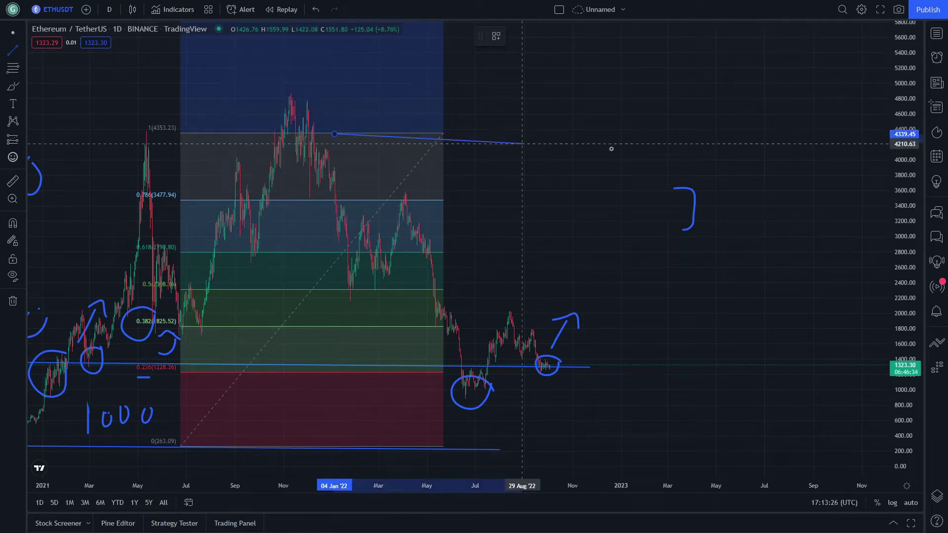
pyautogui.click(813, 131)
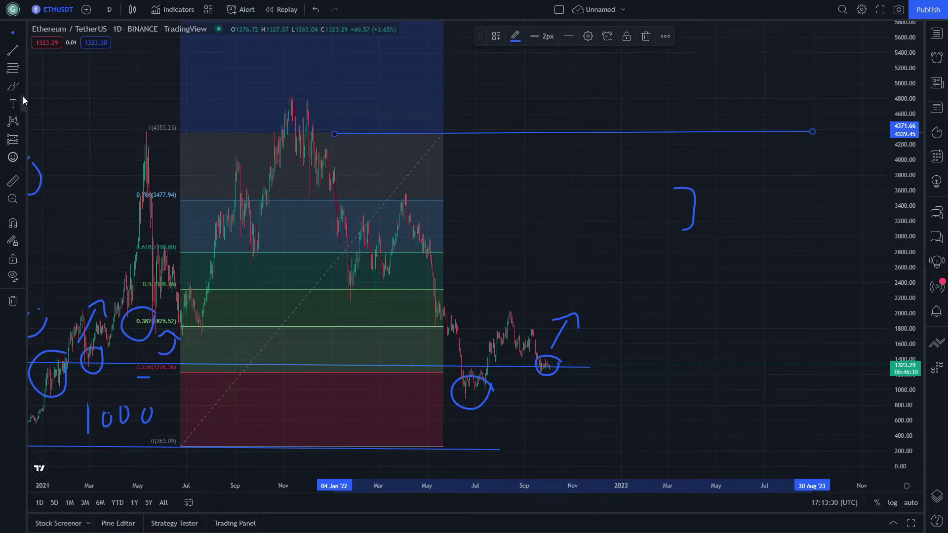
pyautogui.click(13, 87)
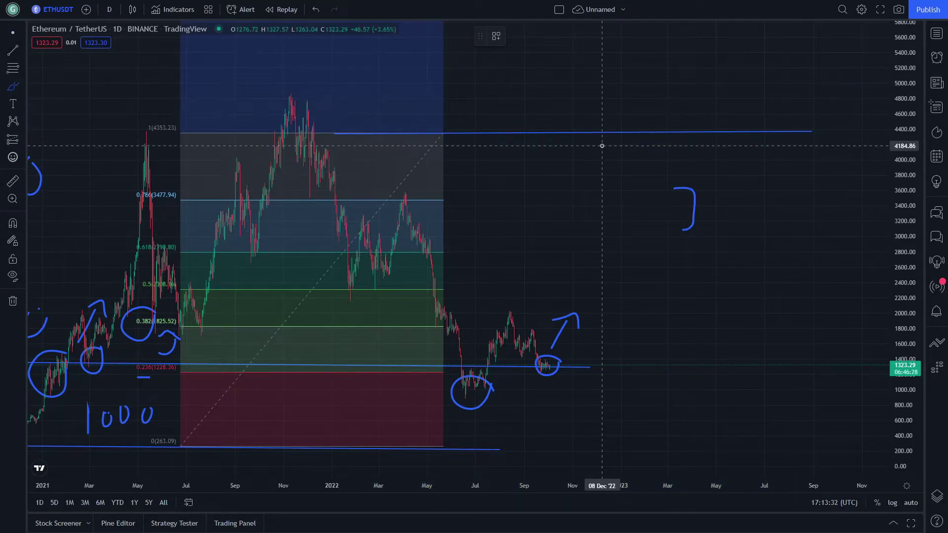
pyautogui.moveTo(620, 128)
pyautogui.mouseDown()
pyautogui.moveTo(613, 130)
pyautogui.moveTo(637, 153)
pyautogui.moveTo(617, 126)
pyautogui.mouseUp()
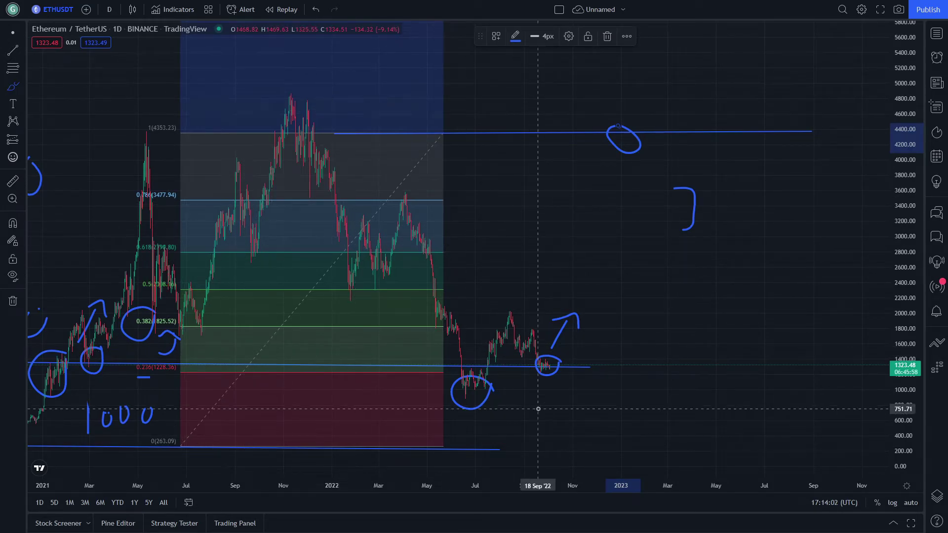
# Step: Brush a curve connecting the circle on the upper trend line at January 2023 with the circled latest candles
pyautogui.click(12, 33)
pyautogui.moveTo(136, 107); pyautogui.dragTo(544, 96)
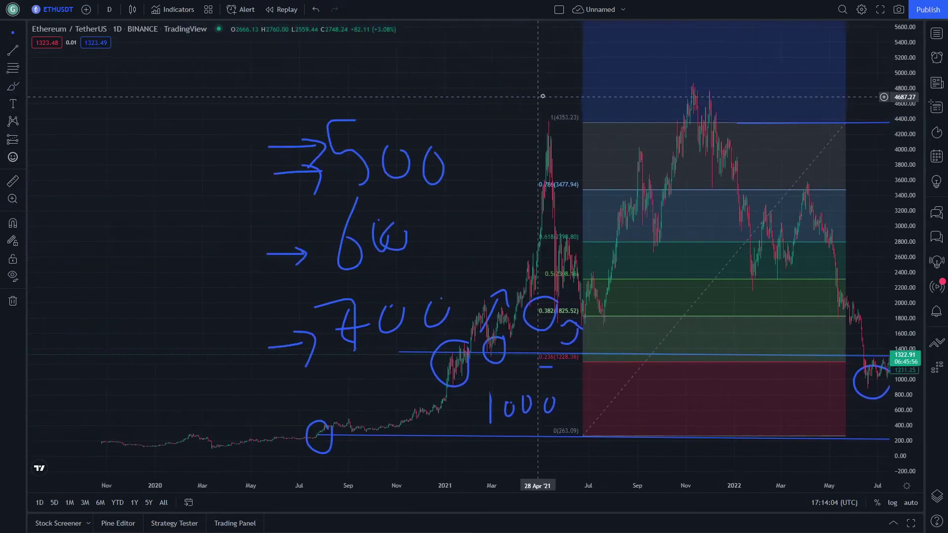
pyautogui.hscroll(4, 223, 157)
pyautogui.moveTo(609, 119); pyautogui.dragTo(268, 119)
pyautogui.moveTo(474, 281); pyautogui.dragTo(598, 189)
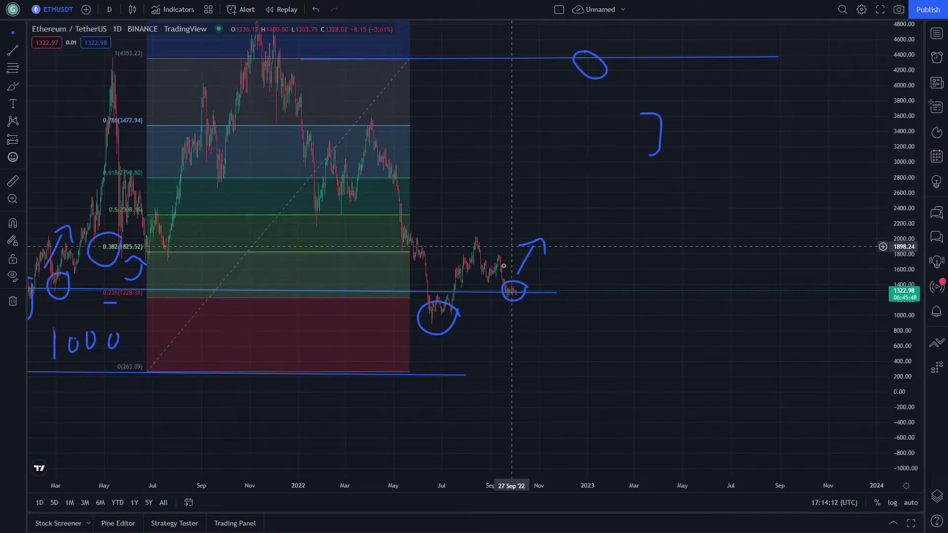
pyautogui.moveTo(596, 238); pyautogui.dragTo(500, 271)
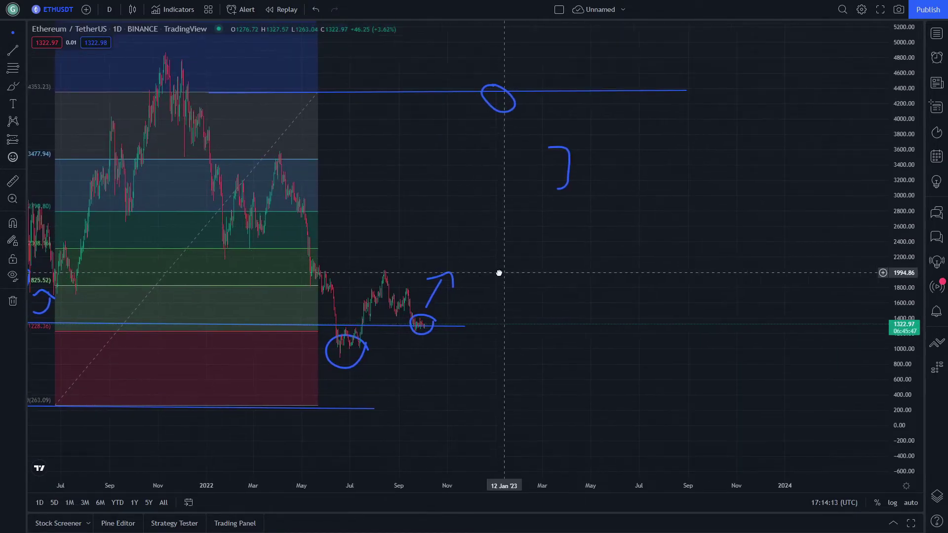
pyautogui.click(13, 85)
pyautogui.moveTo(493, 104)
pyautogui.mouseDown()
pyautogui.moveTo(467, 269)
pyautogui.moveTo(430, 314)
pyautogui.mouseUp()
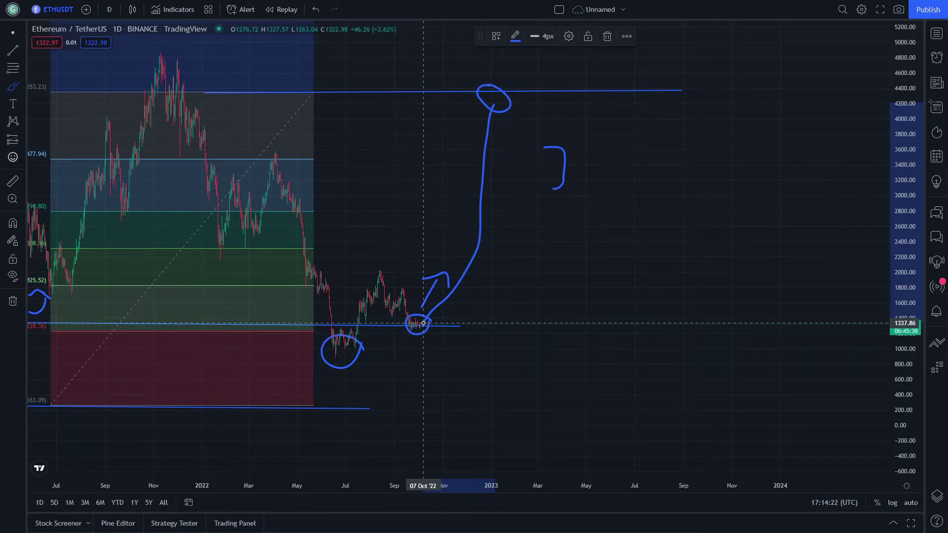
# Step: Sketch a brush zigzag across the projected curve from about November 2022 to March 2023
pyautogui.moveTo(454, 252)
pyautogui.mouseDown()
pyautogui.moveTo(467, 208)
pyautogui.moveTo(494, 245)
pyautogui.moveTo(515, 176)
pyautogui.moveTo(543, 212)
pyautogui.mouseUp()
# Step: Delete the brush bracket standing beside the projected curve near March 2023
pyautogui.click(13, 32)
pyautogui.click(564, 150)
pyautogui.press('Delete')
pyautogui.moveTo(558, 152); pyautogui.dragTo(558, 170)
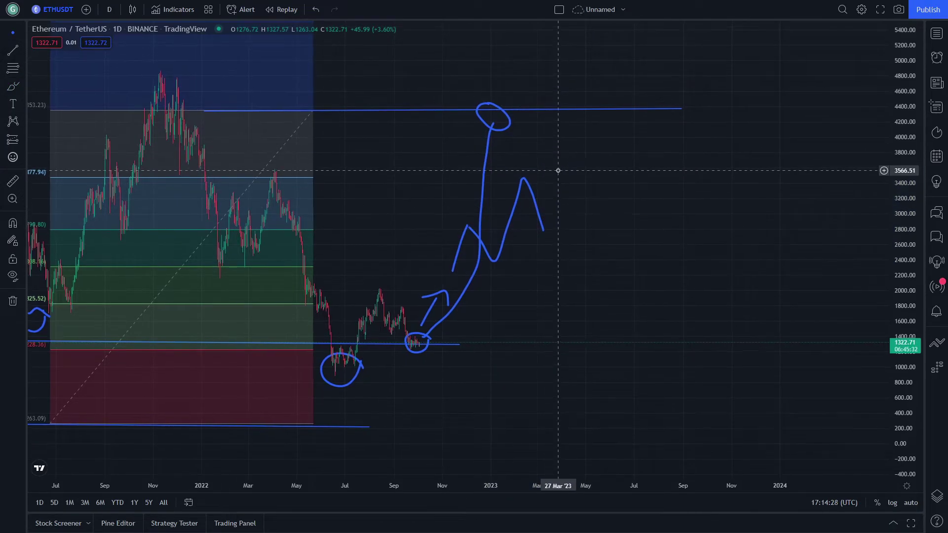
# Step: Brush a large circle around the zigzag and a stroke from its edge up to the upper trend line
pyautogui.click(13, 87)
pyautogui.moveTo(577, 198)
pyautogui.mouseDown()
pyautogui.moveTo(570, 189)
pyautogui.moveTo(422, 220)
pyautogui.moveTo(533, 273)
pyautogui.moveTo(565, 217)
pyautogui.mouseUp()
pyautogui.moveTo(418, 216); pyautogui.dragTo(408, 121)
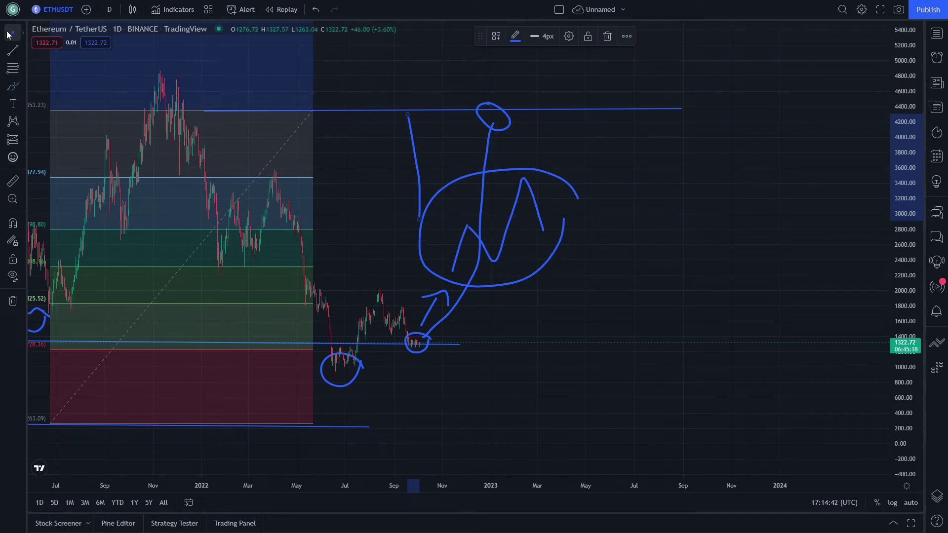
# Step: Delete the zigzag, the large circle around it and the stroke rising to the upper trend line
pyautogui.click(468, 236)
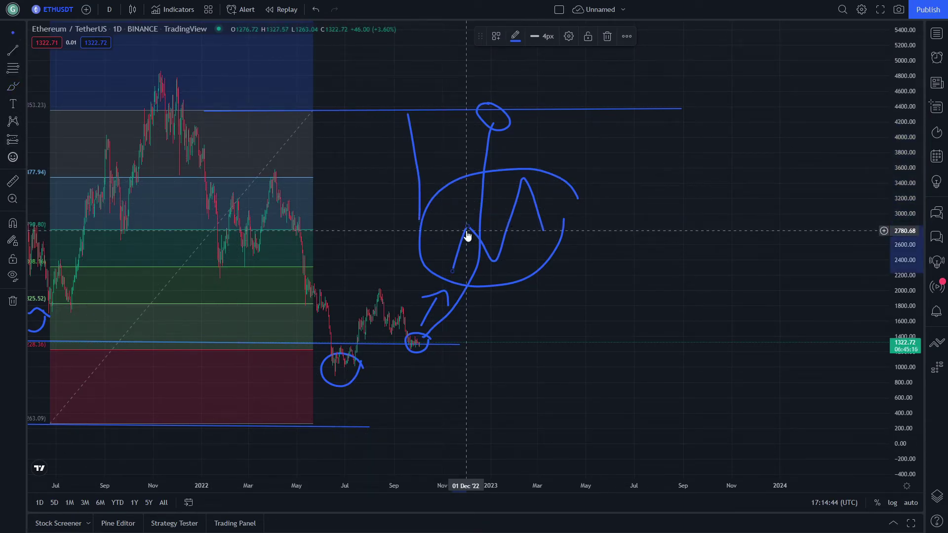
pyautogui.press('Delete')
pyautogui.click(495, 286)
pyautogui.press('Delete')
pyautogui.click(422, 199)
# Step: Sketch another brush zigzag across the projected curve up to about April 2023, and delete it
pyautogui.click(13, 86)
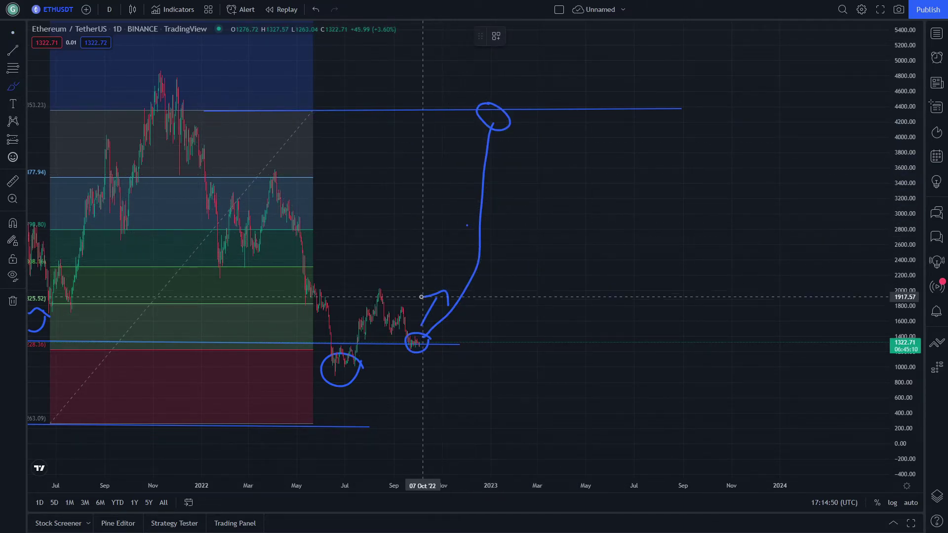
pyautogui.moveTo(467, 227)
pyautogui.mouseDown()
pyautogui.moveTo(489, 267)
pyautogui.moveTo(512, 201)
pyautogui.moveTo(540, 248)
pyautogui.moveTo(565, 185)
pyautogui.mouseUp()
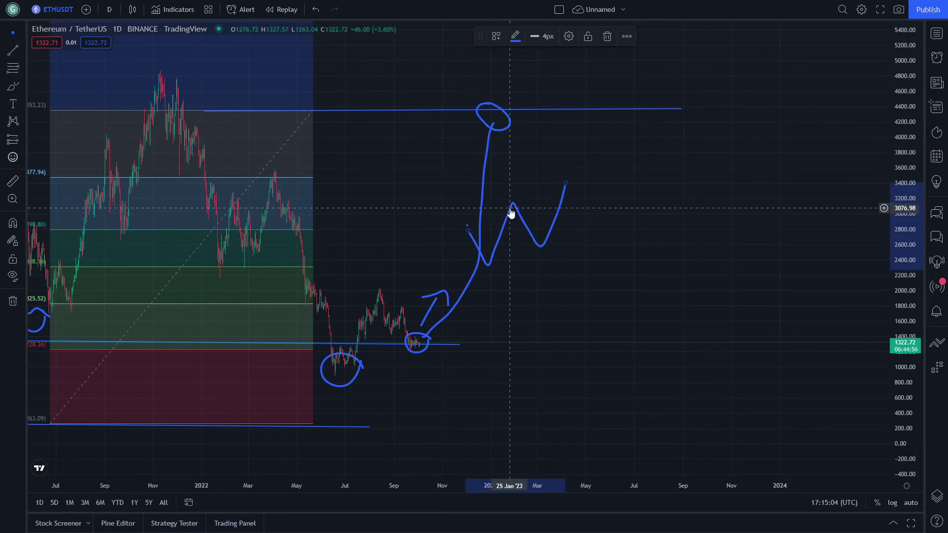
pyautogui.press('Delete')
# Step: Brush a stroke from the circled latest candles steeply down towards the lower support line
pyautogui.moveTo(510, 206)
pyautogui.mouseDown()
pyautogui.moveTo(583, 206)
pyautogui.moveTo(612, 179)
pyautogui.mouseUp()
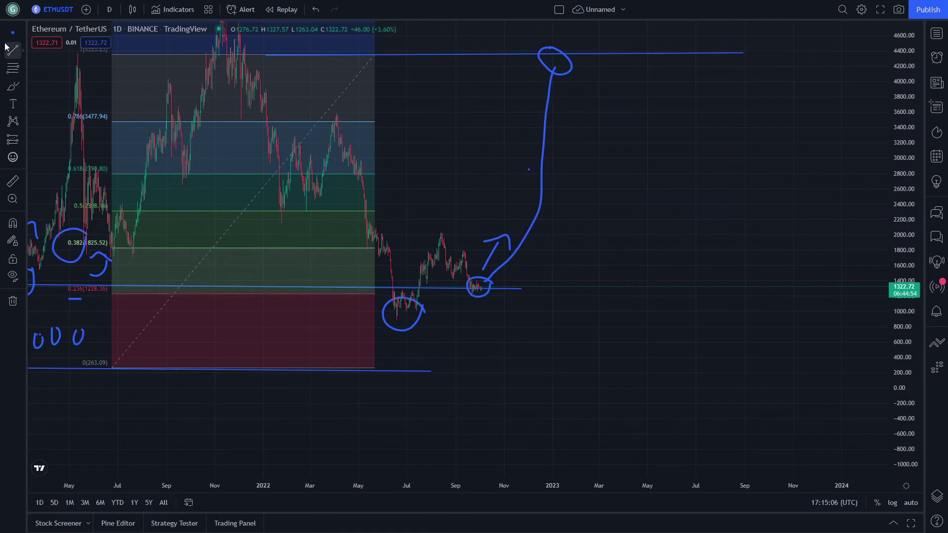
pyautogui.click(10, 92)
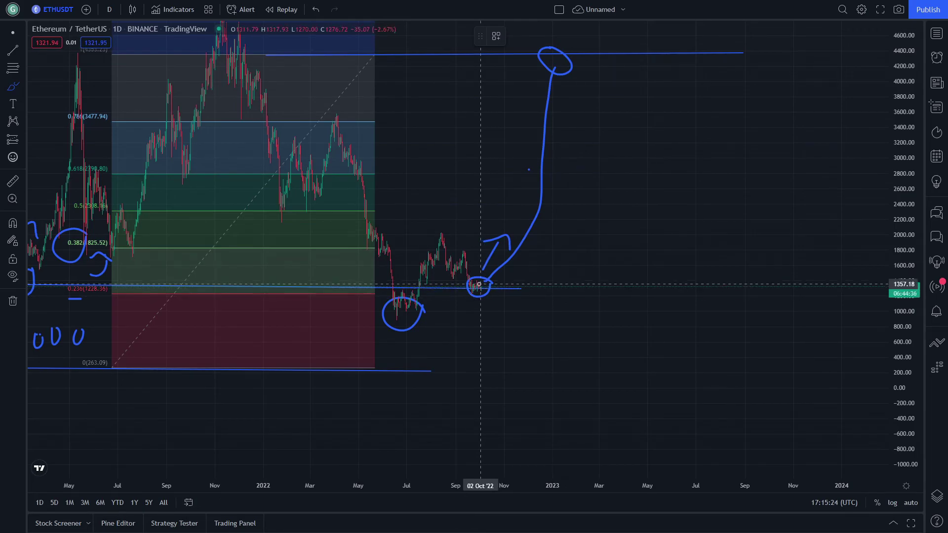
pyautogui.moveTo(480, 288); pyautogui.dragTo(484, 350)
# Step: Extend the lower support line horizontally to about May 2023
pyautogui.click(12, 33)
pyautogui.moveTo(406, 143); pyautogui.dragTo(514, 116)
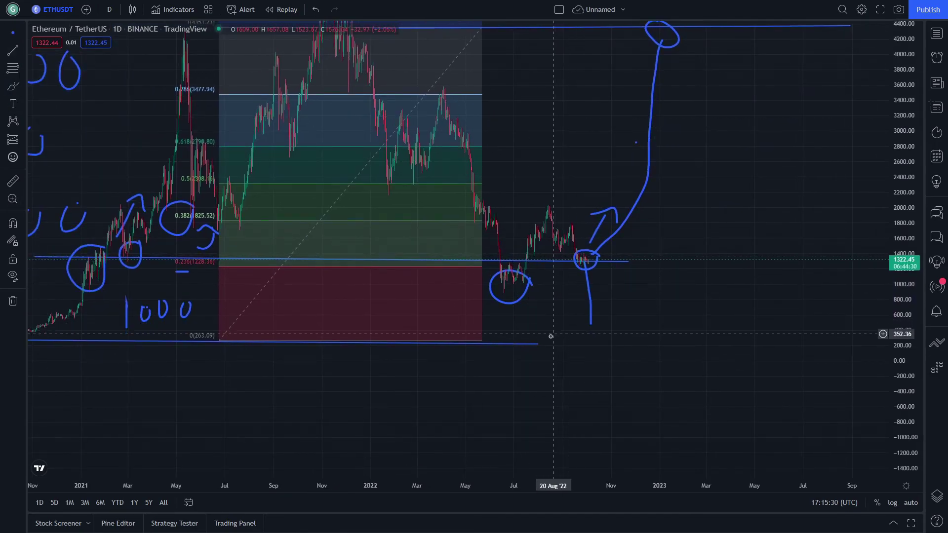
pyautogui.click(758, 339)
pyautogui.moveTo(688, 315); pyautogui.dragTo(543, 334)
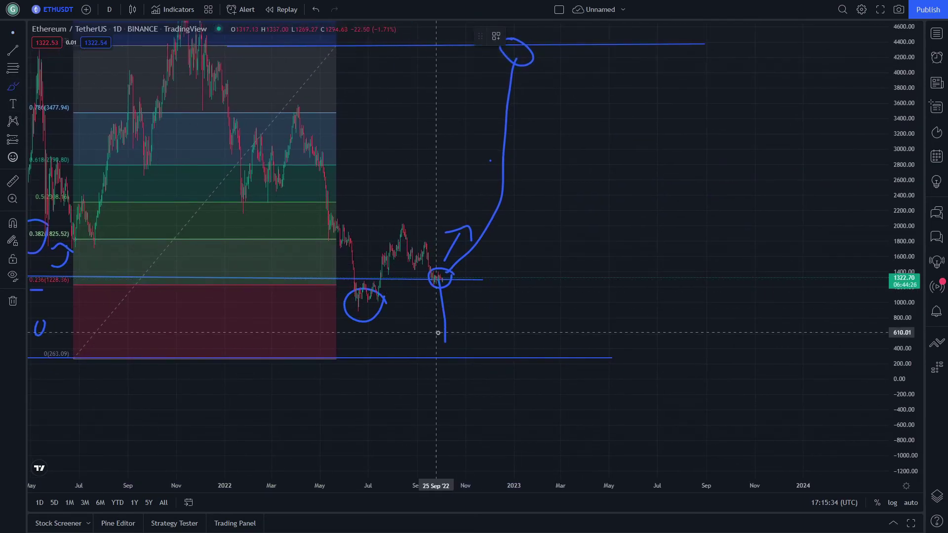
# Step: Brush a rebound curve from the downward stroke's end up to about January 2023, and circle its low on the lower support line
pyautogui.moveTo(446, 337); pyautogui.dragTo(533, 293)
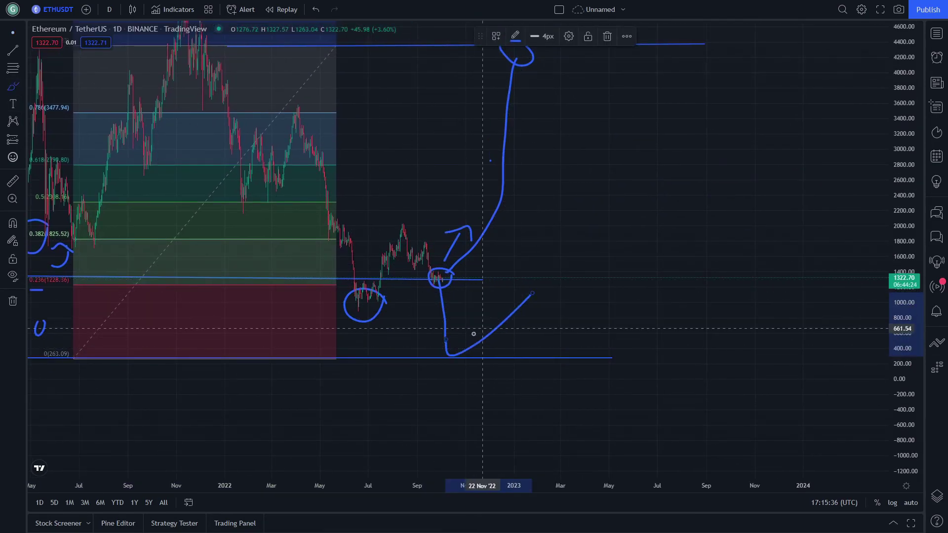
pyautogui.moveTo(471, 341)
pyautogui.mouseDown()
pyautogui.moveTo(454, 374)
pyautogui.moveTo(466, 330)
pyautogui.mouseUp()
pyautogui.click(10, 33)
pyautogui.moveTo(571, 129)
pyautogui.mouseDown()
pyautogui.moveTo(576, 214)
pyautogui.moveTo(517, 292)
pyautogui.moveTo(672, 170)
pyautogui.mouseUp()
pyautogui.moveTo(453, 486); pyautogui.dragTo(503, 487)
pyautogui.moveTo(464, 419); pyautogui.dragTo(473, 442)
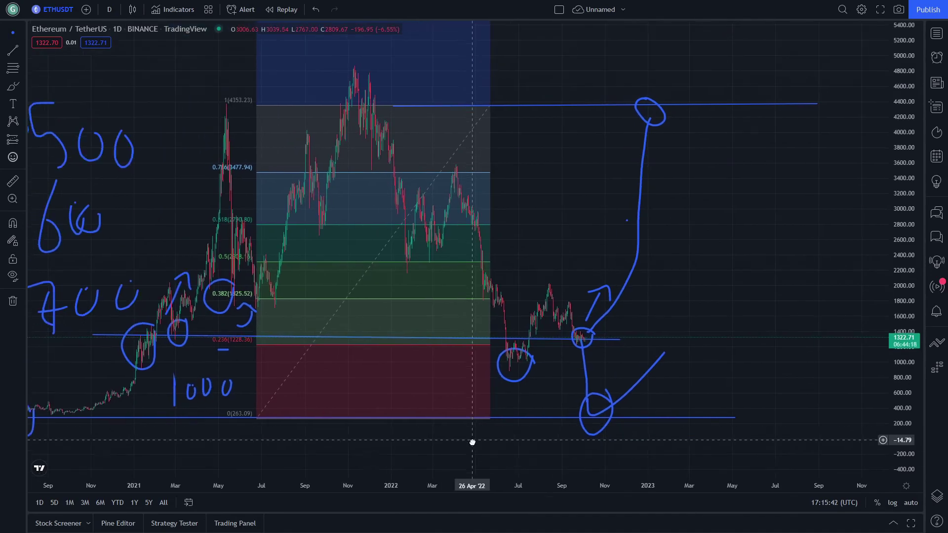
pyautogui.moveTo(496, 486); pyautogui.dragTo(536, 485)
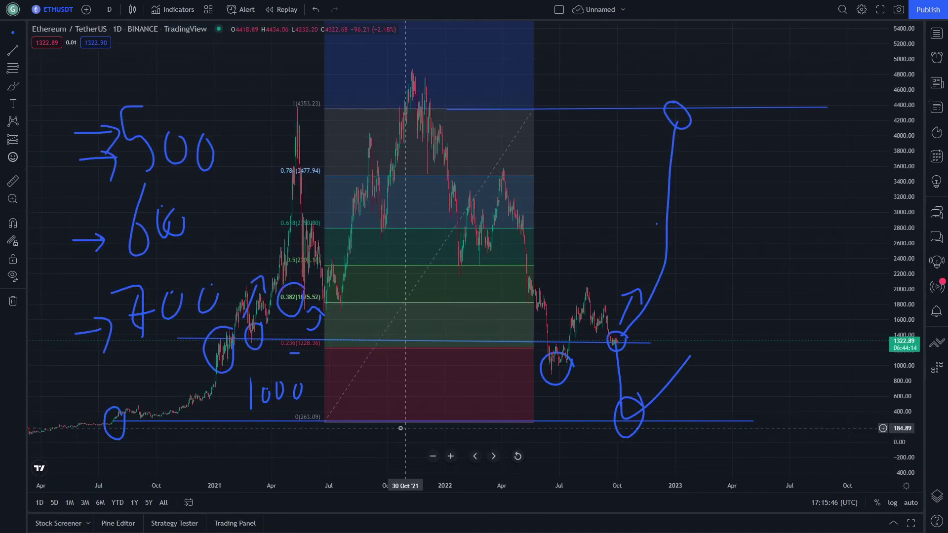
pyautogui.moveTo(400, 428); pyautogui.dragTo(332, 422)
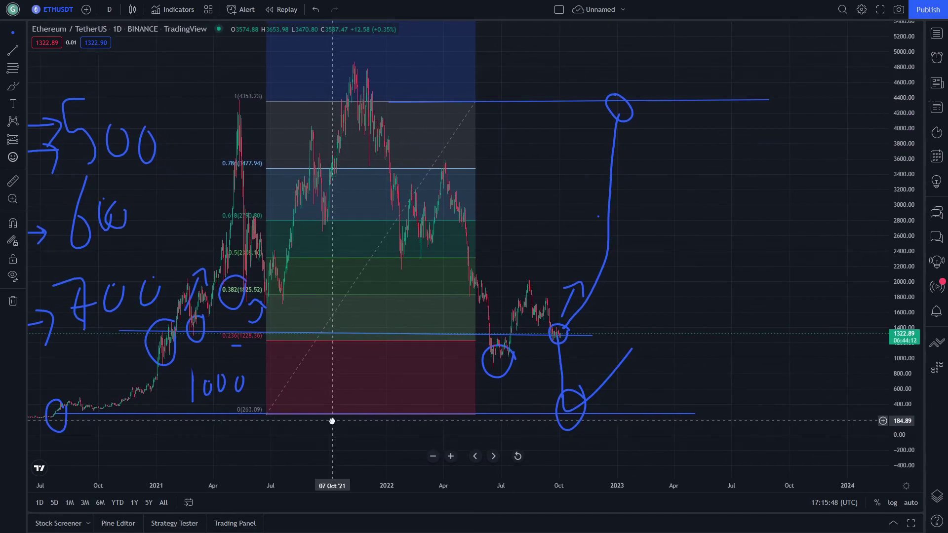